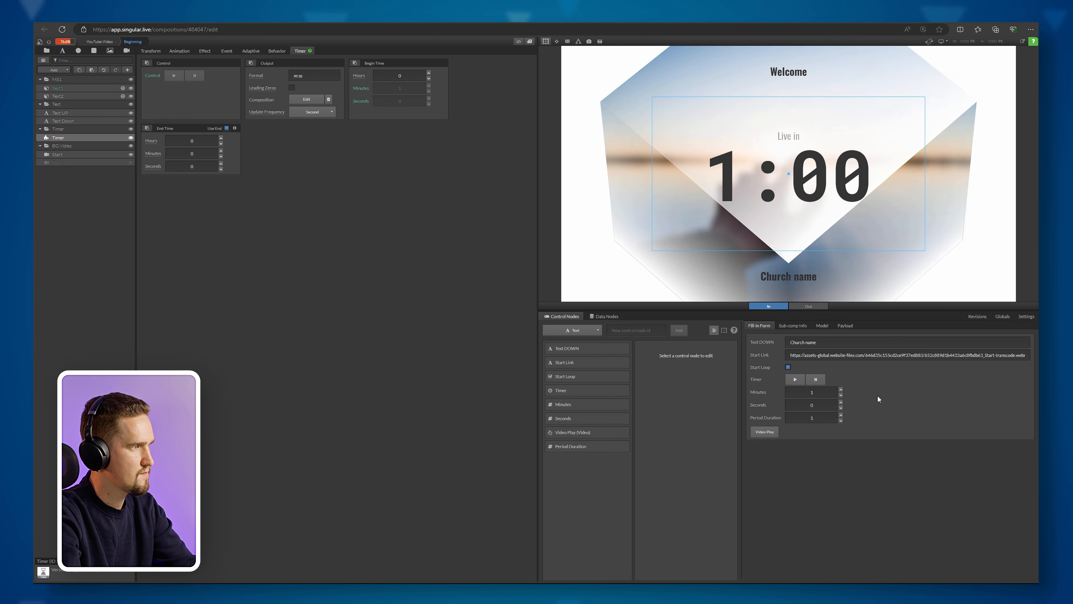
- Set the countdown's seconds to 15 in the Beginning composition and start the timer
text(15)
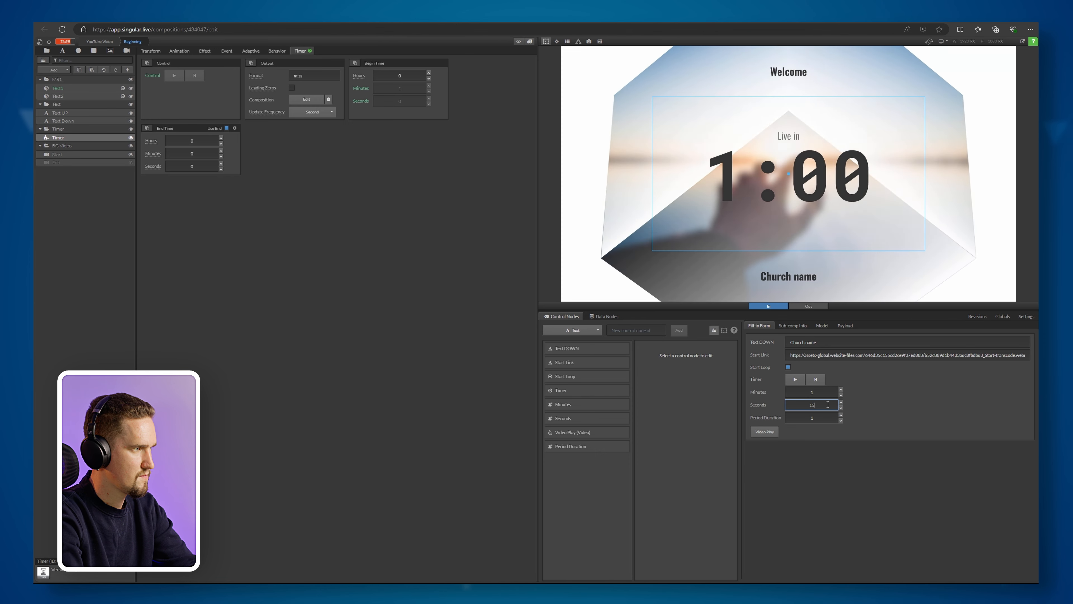
key(Return)
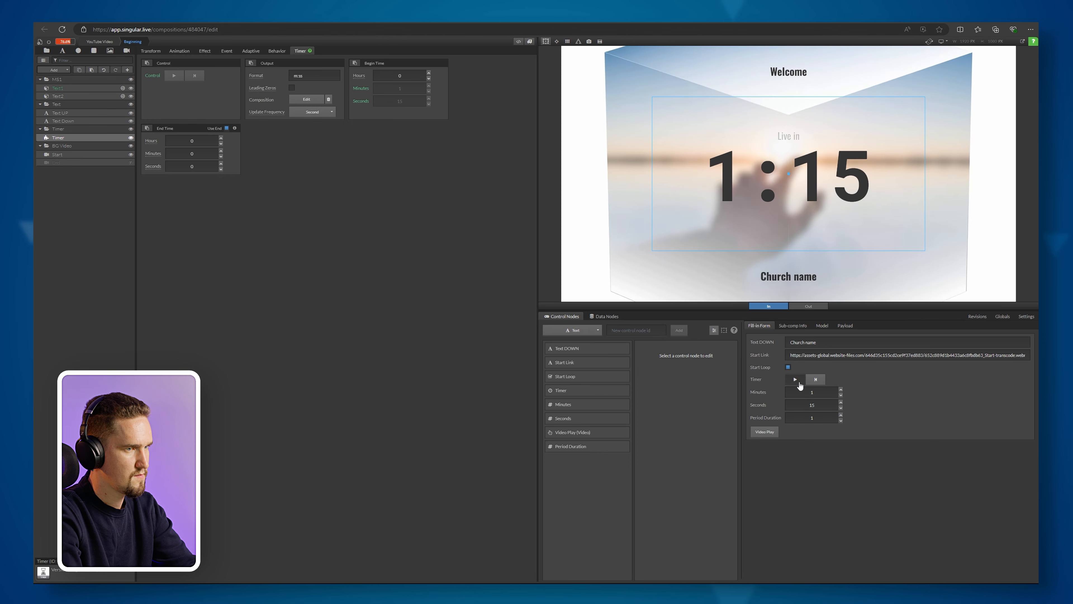
click(795, 379)
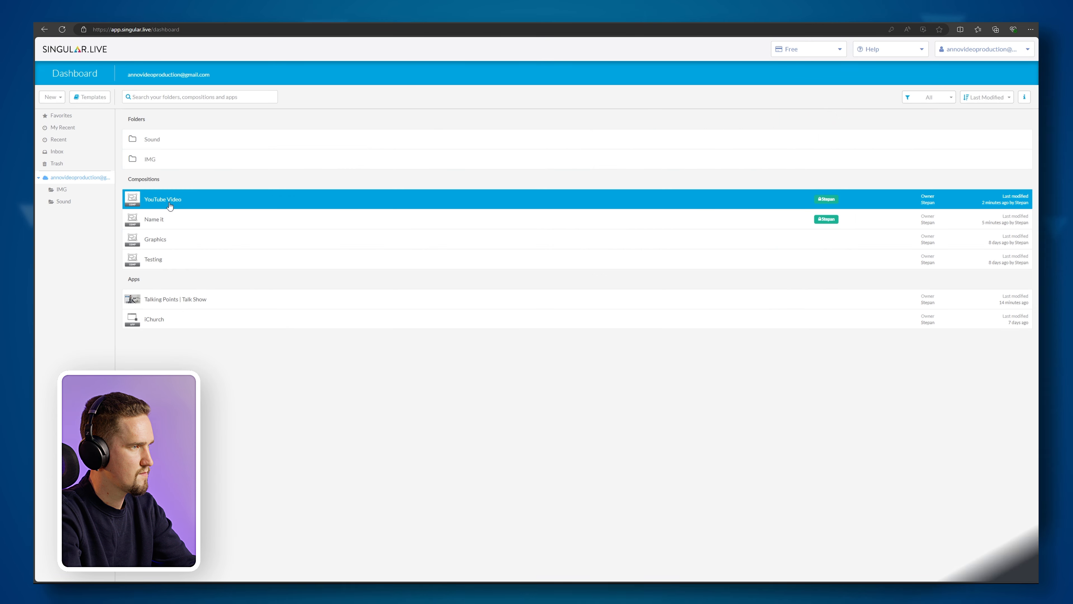
- Create a Studio control app named "YouTube Video app" from the YouTube Video composition and open it
right_click(167, 199)
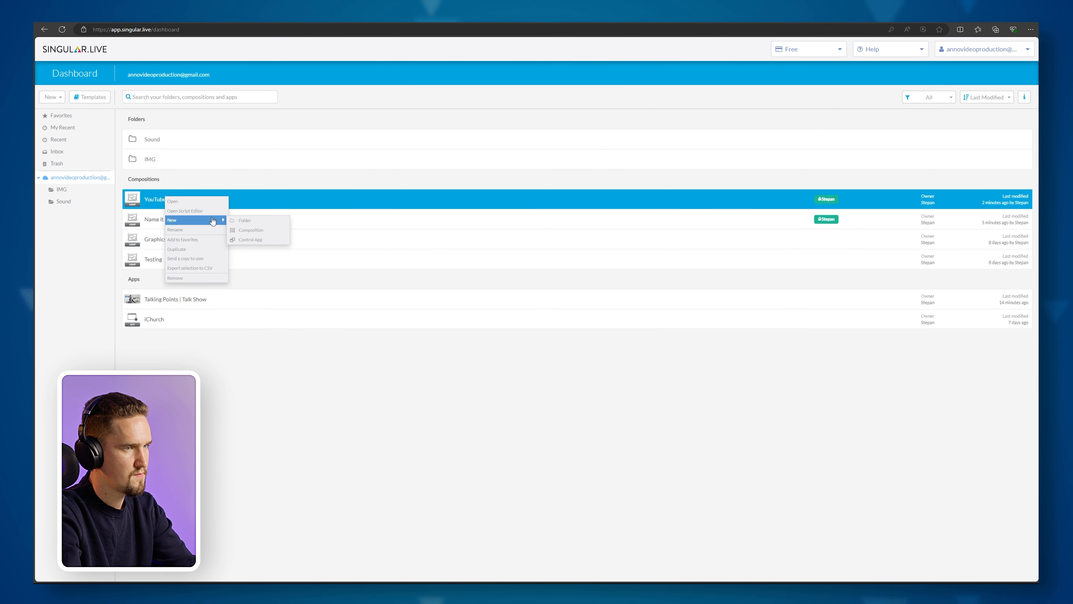
click(265, 240)
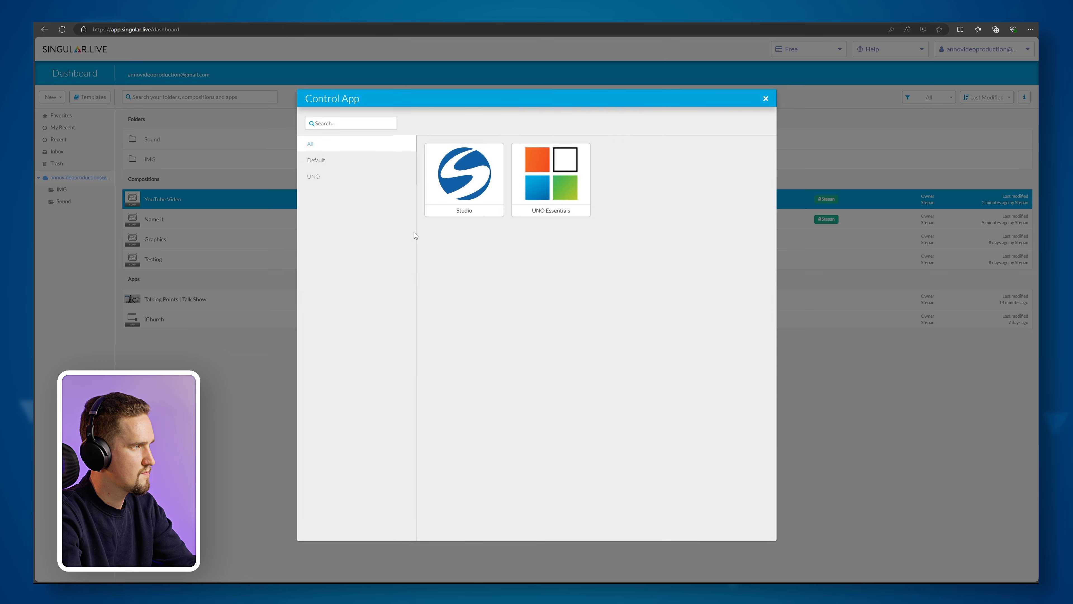
click(464, 177)
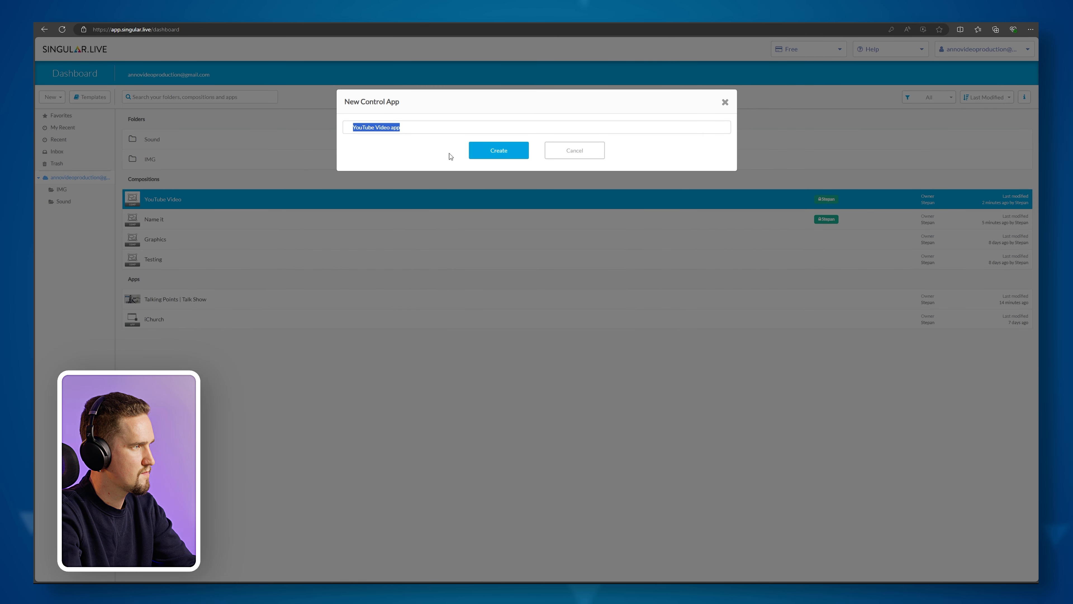
click(483, 151)
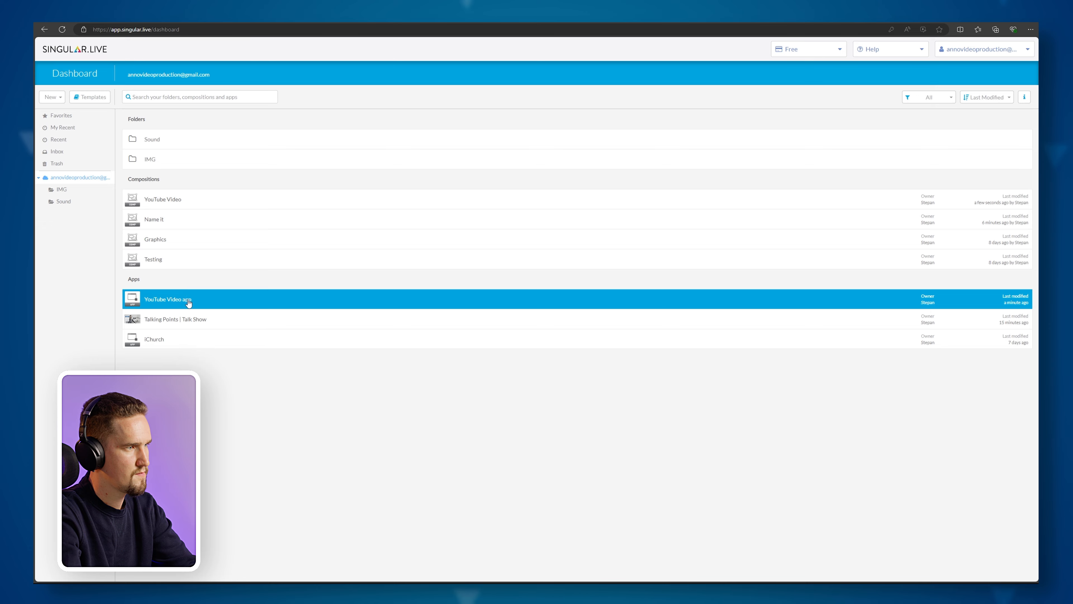
double_click(188, 302)
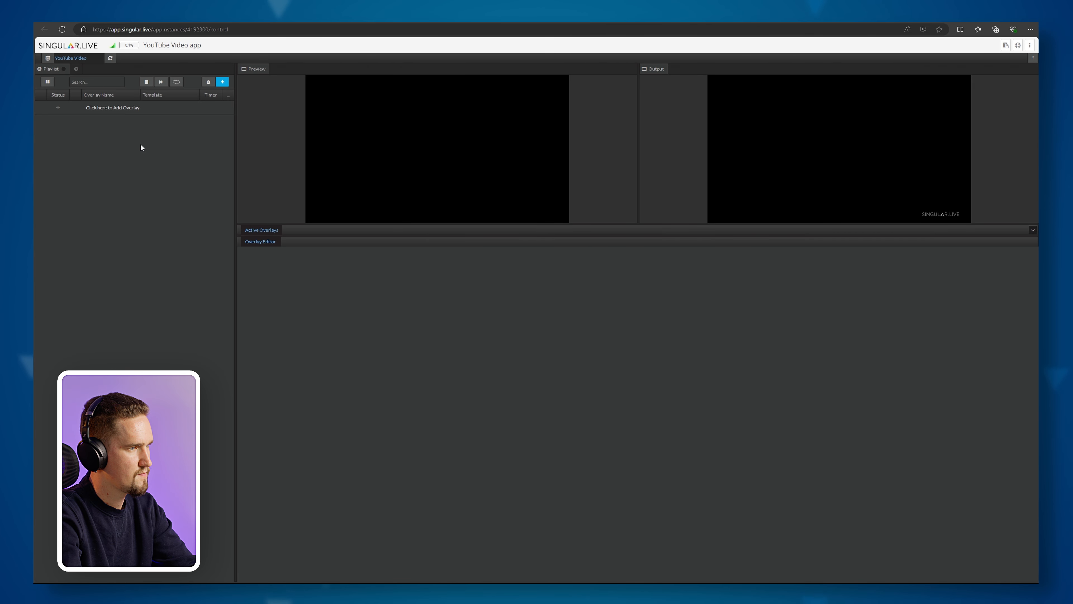
- Add the Beginning, L3rd w\img LEFT and Songs overlays to the playlist
click(223, 82)
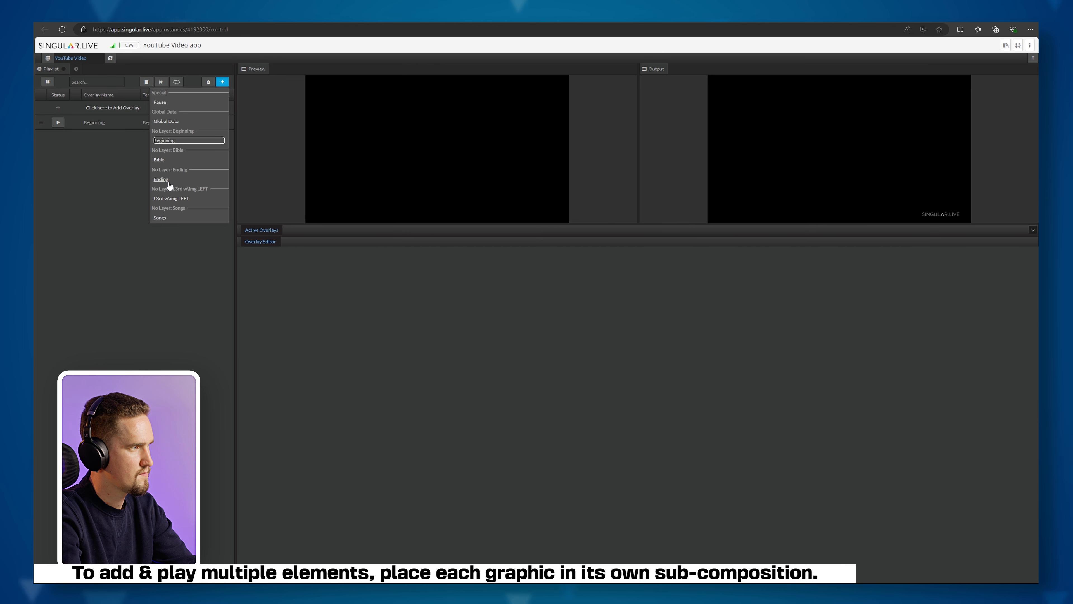
click(109, 210)
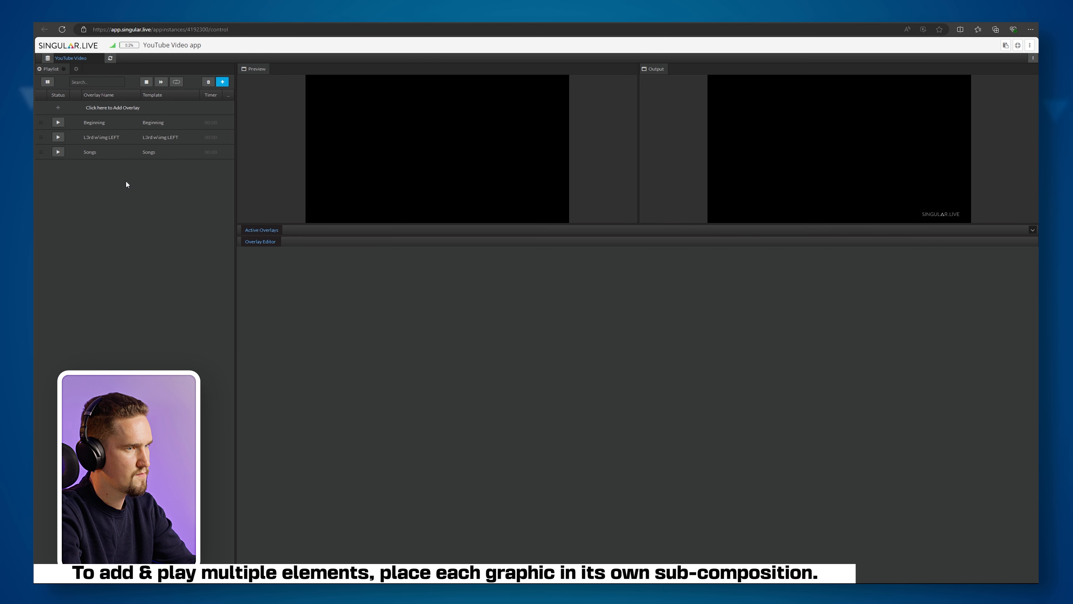
- Test the Beginning, L3rd w\img LEFT and Songs overlays in turn by playing each to the output and taking it out
click(88, 126)
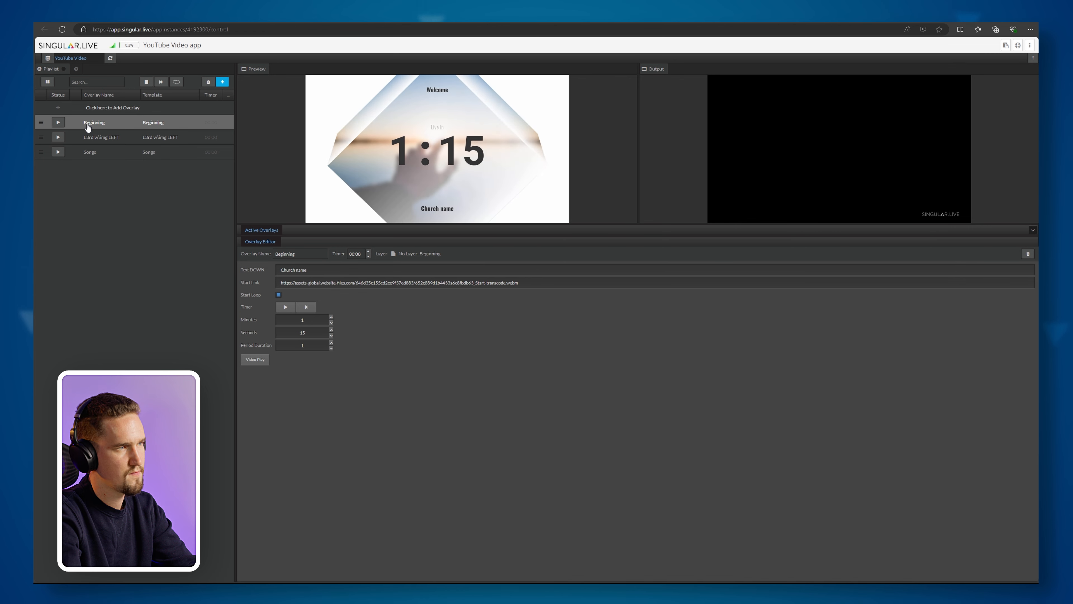
click(63, 126)
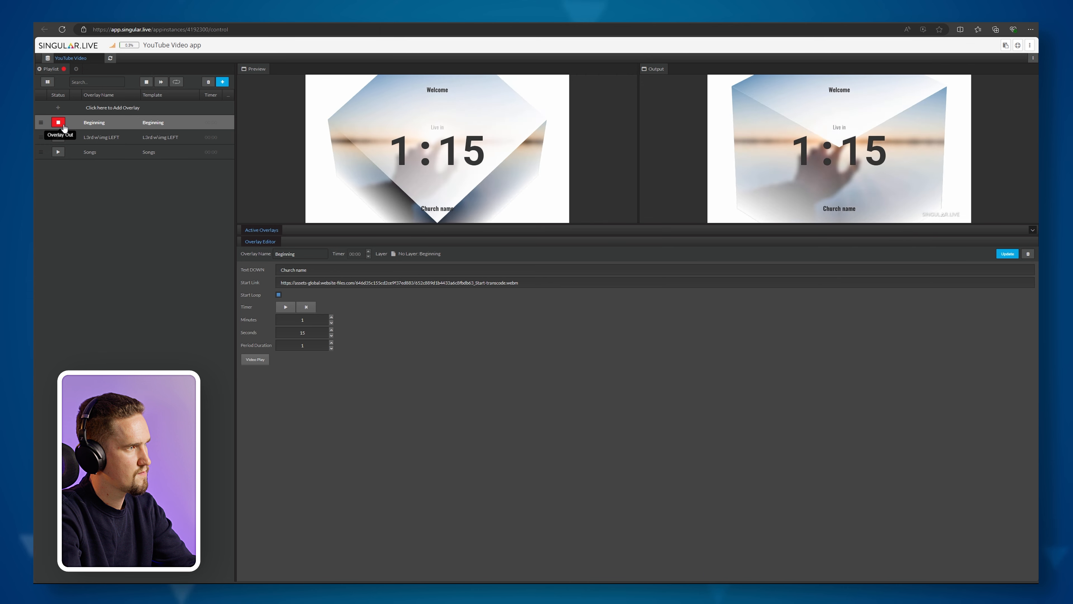
click(64, 126)
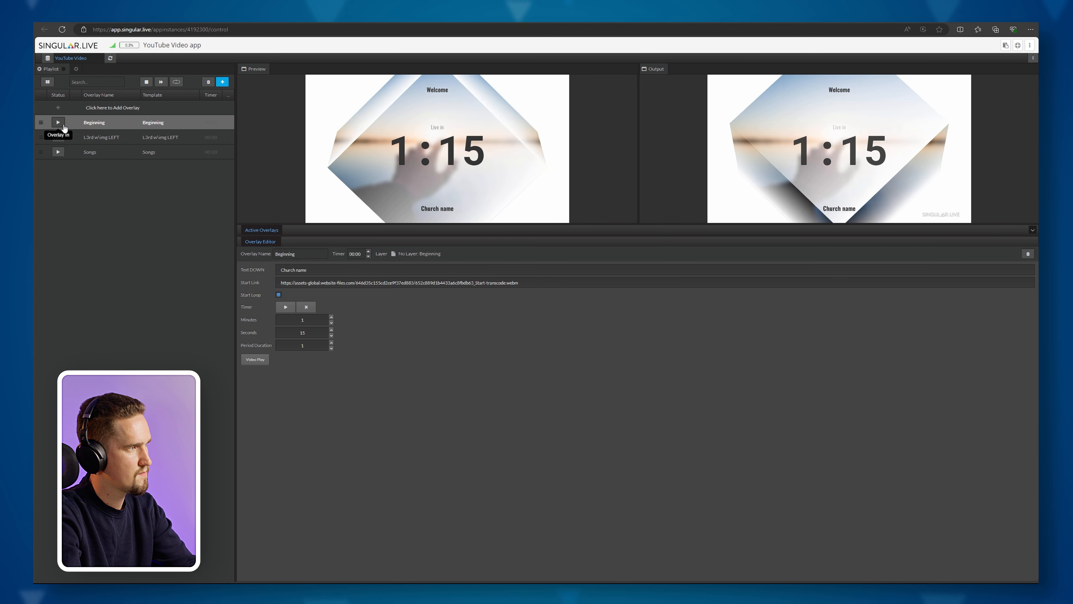
click(107, 142)
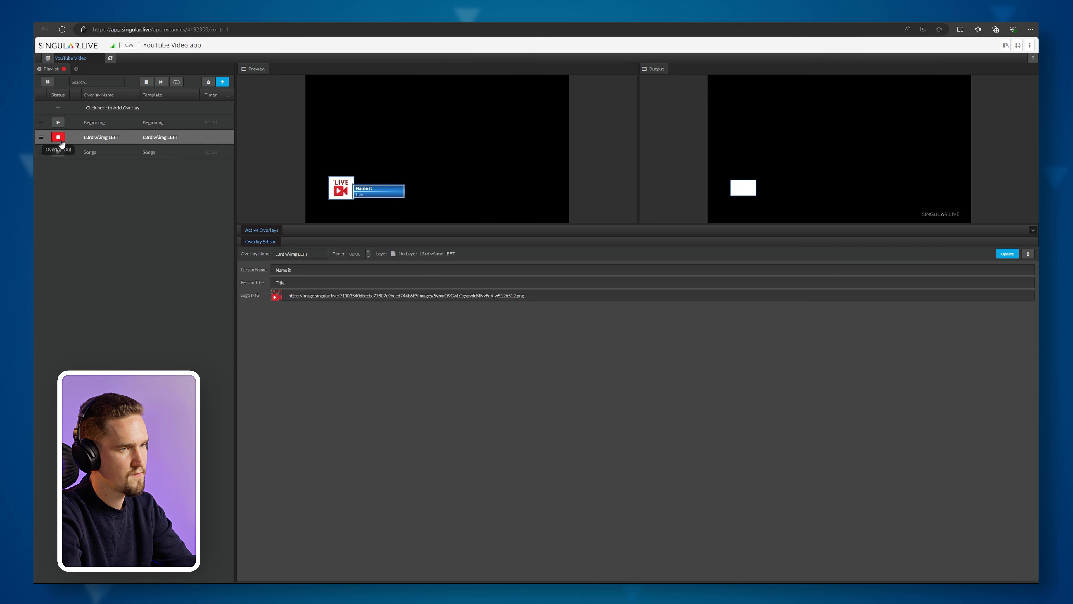
click(93, 154)
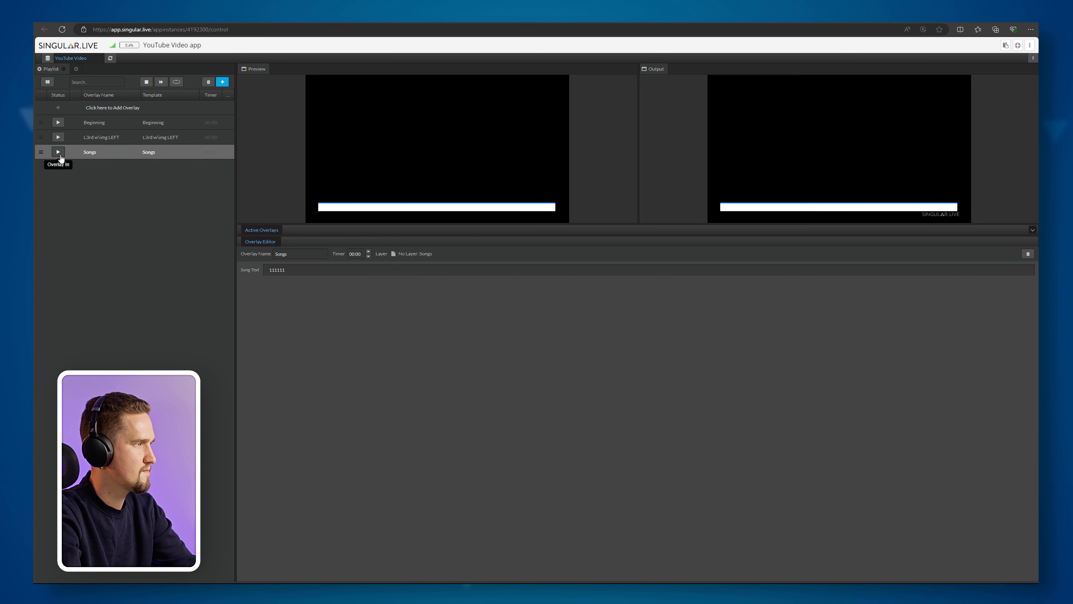
- Play the Beginning overlay, change its Text DOWN to "Church name 1" and update the live output
click(97, 126)
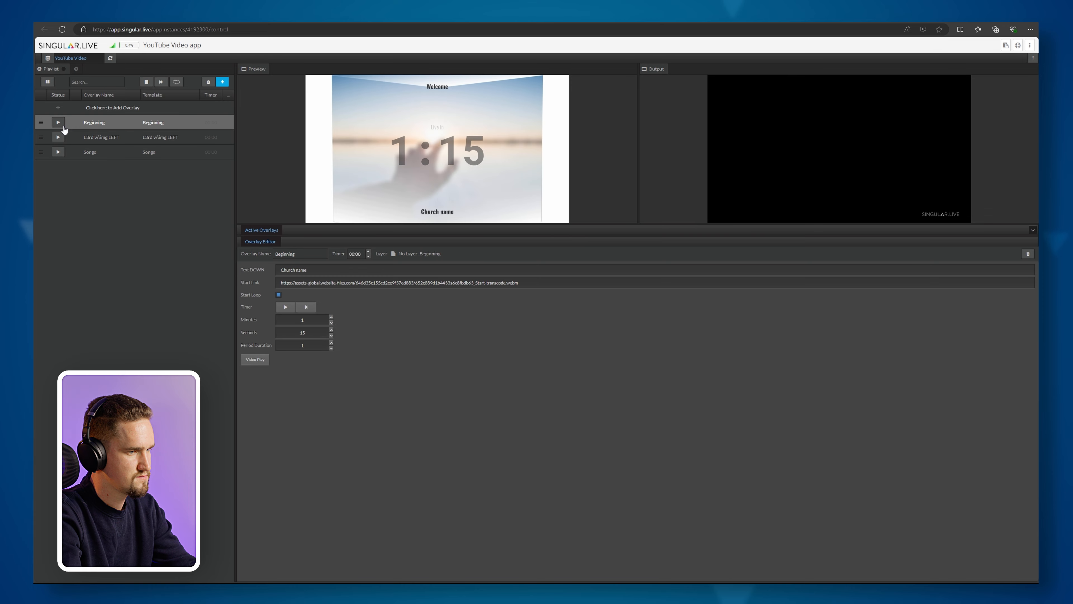
click(58, 122)
click(316, 269)
text(1)
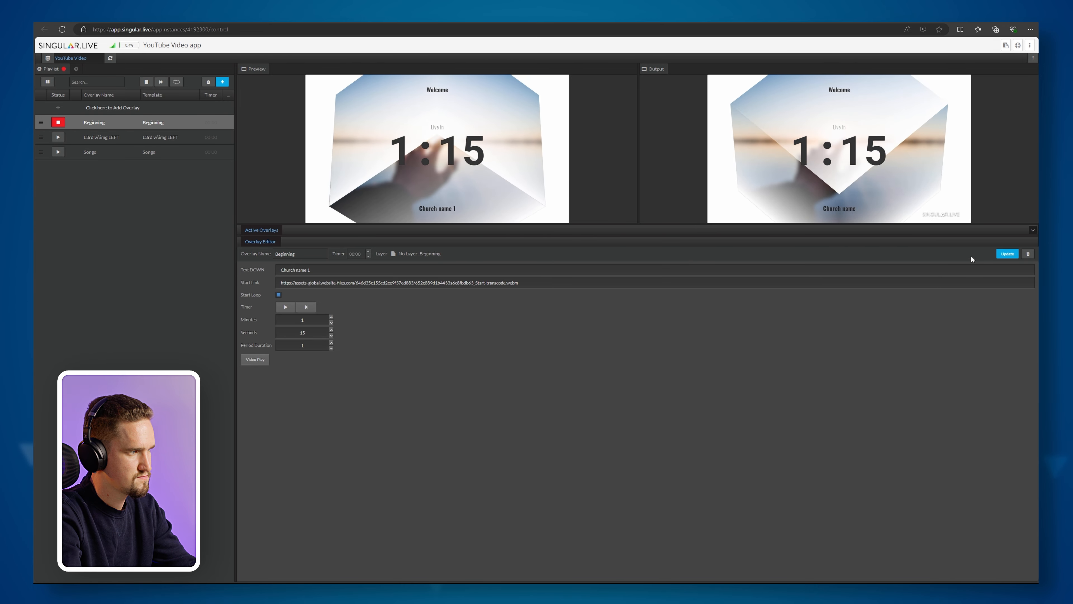
click(998, 257)
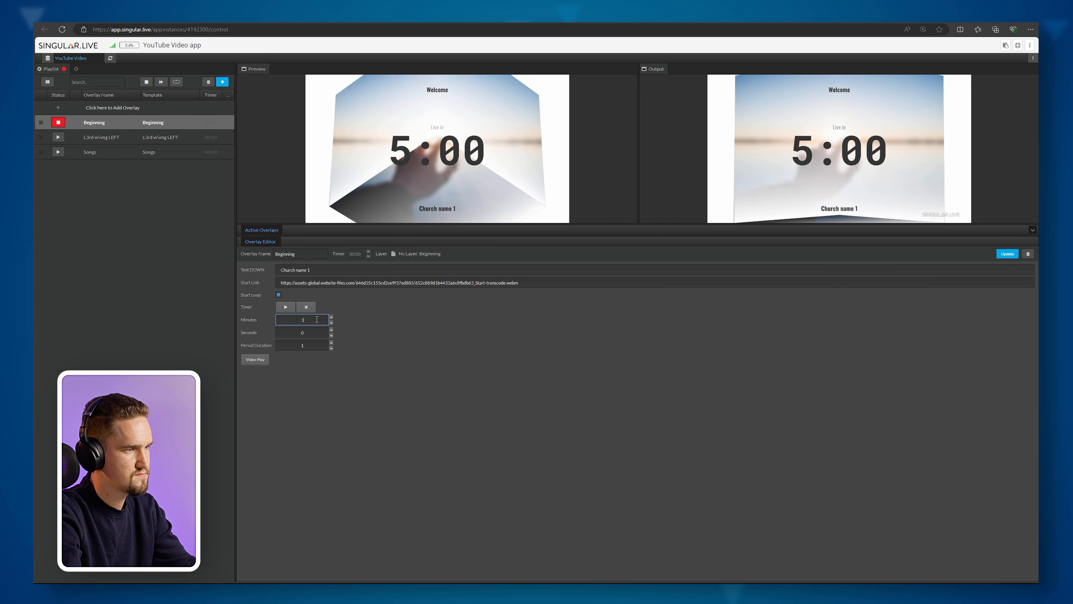
- Set the Beginning overlay's minutes to 3 and start its countdown timer
text(3)
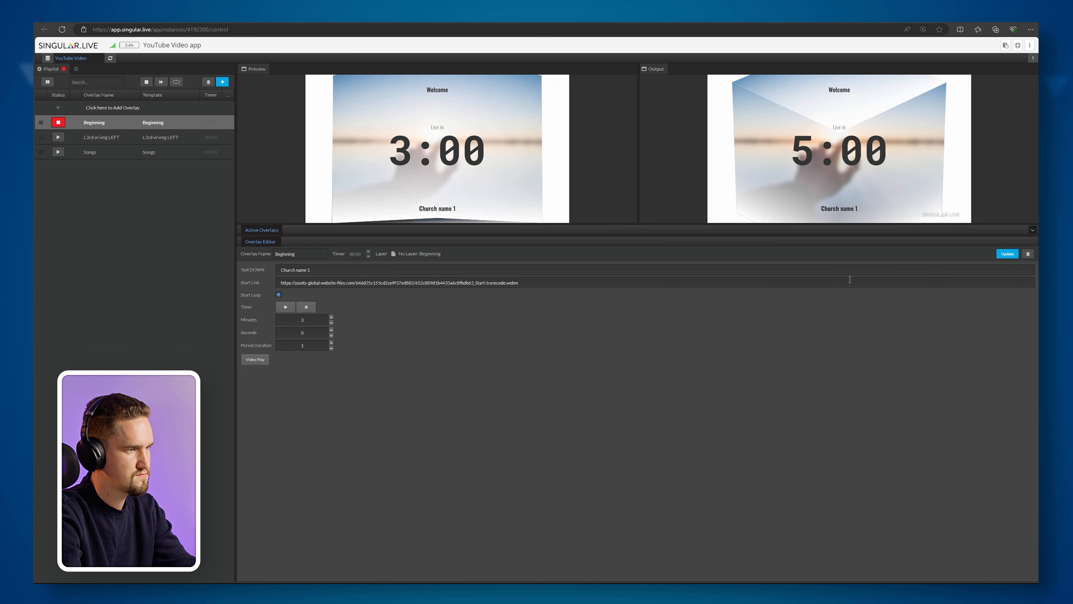
click(285, 307)
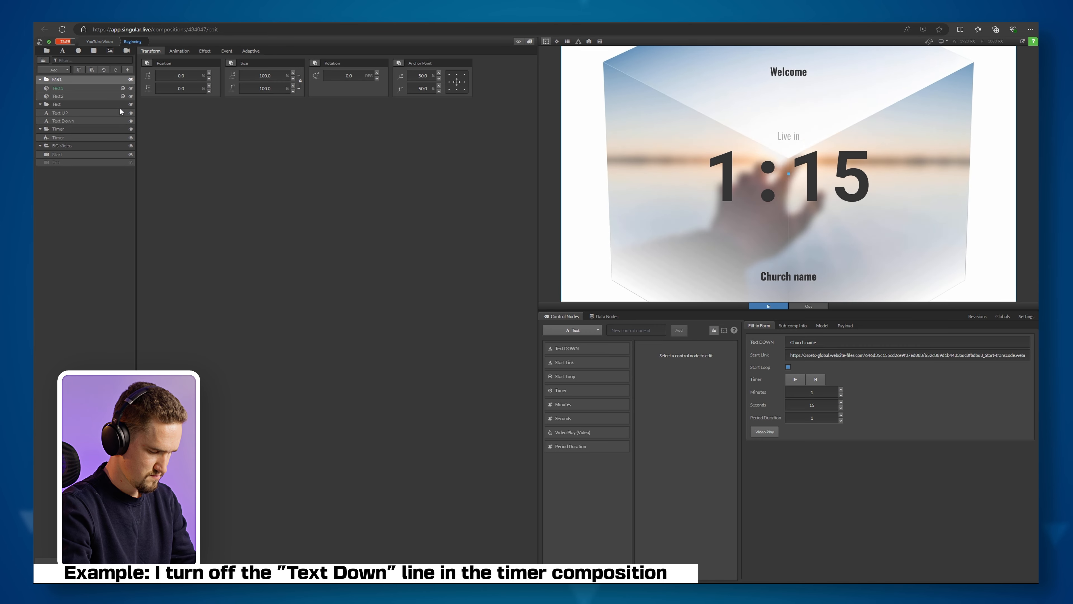
- Hide the Text Down layer in the Beginning composition, and replay the Beginning overlay in the control app
click(131, 122)
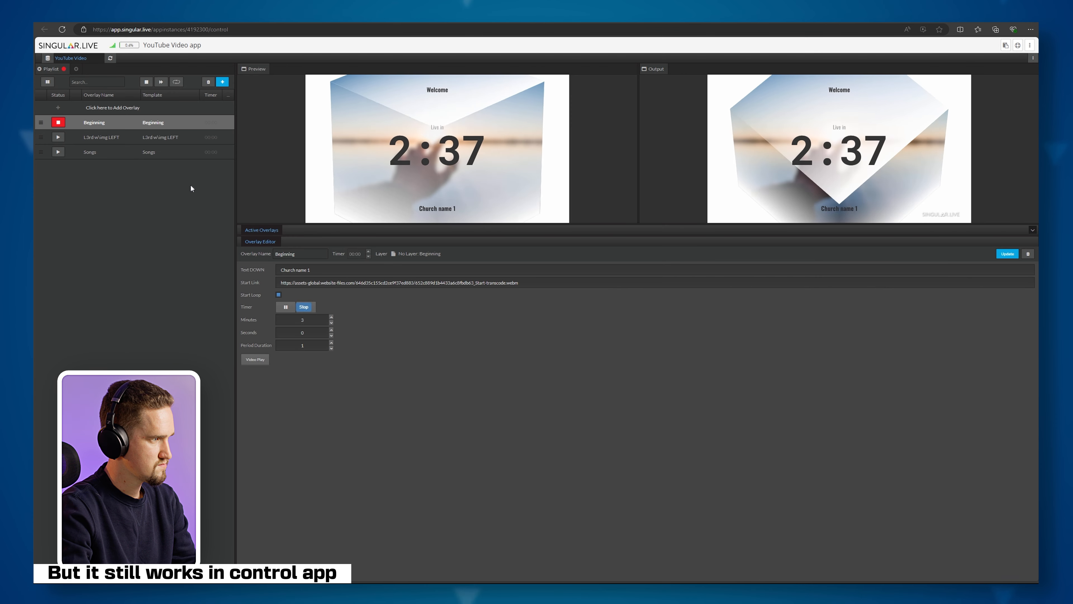
click(59, 122)
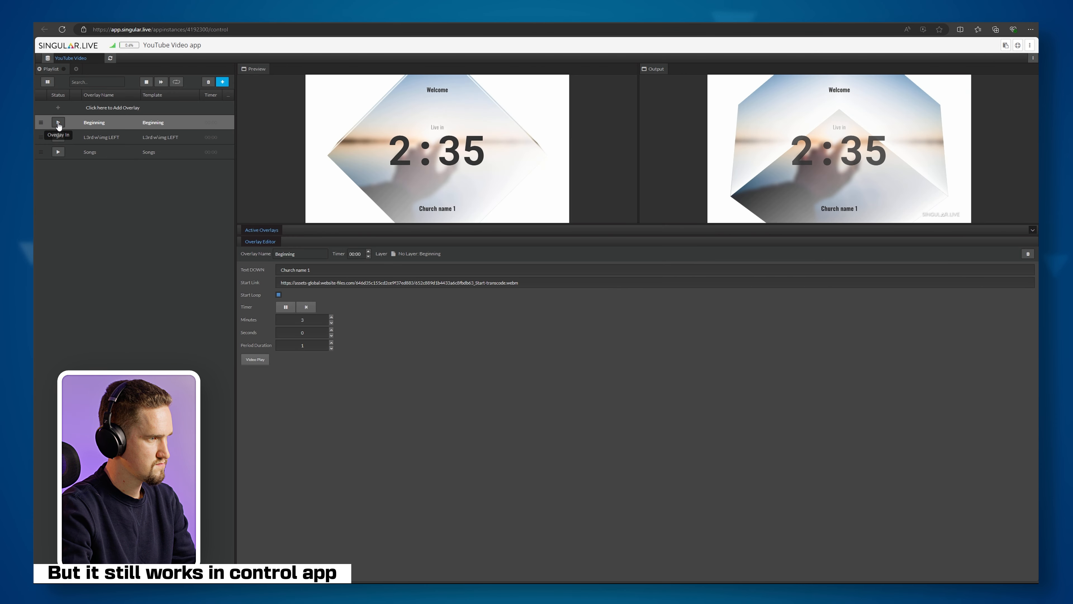
click(59, 123)
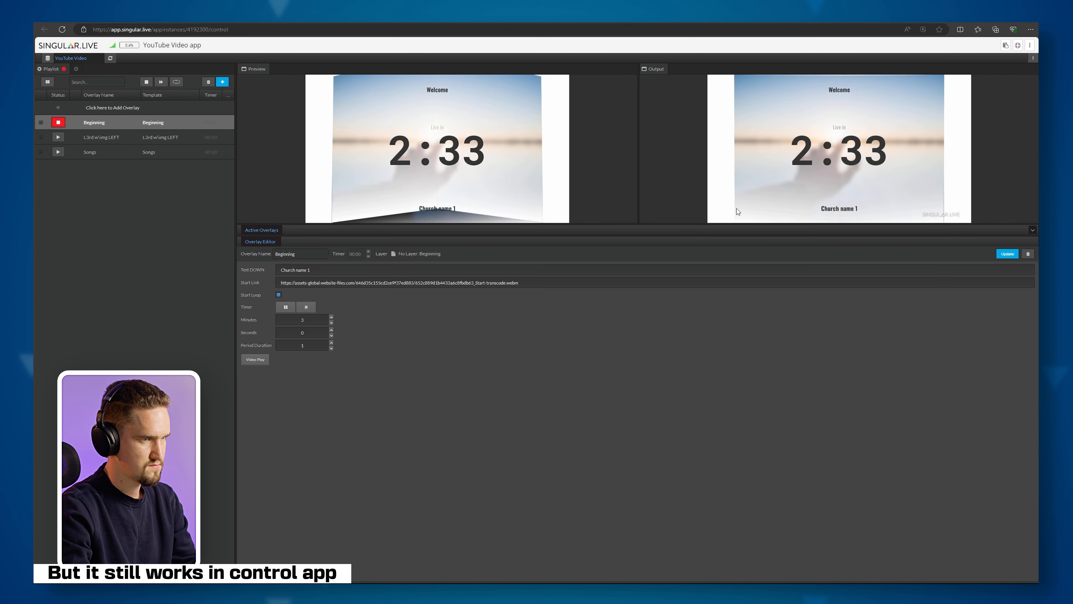
- Refresh the composition in the control app and play the Beginning overlay to the output
click(112, 59)
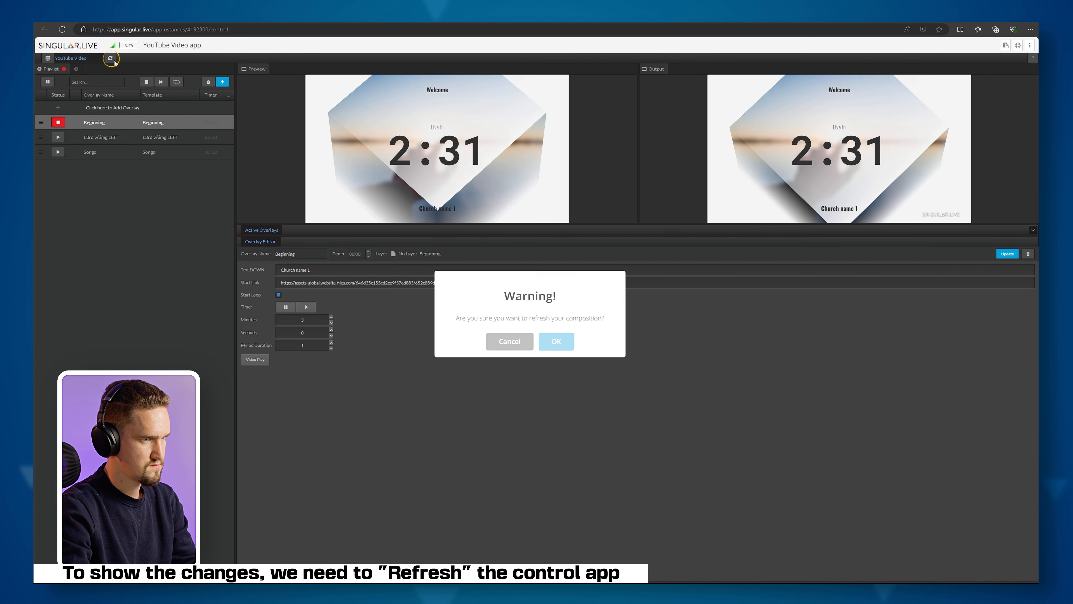
click(555, 340)
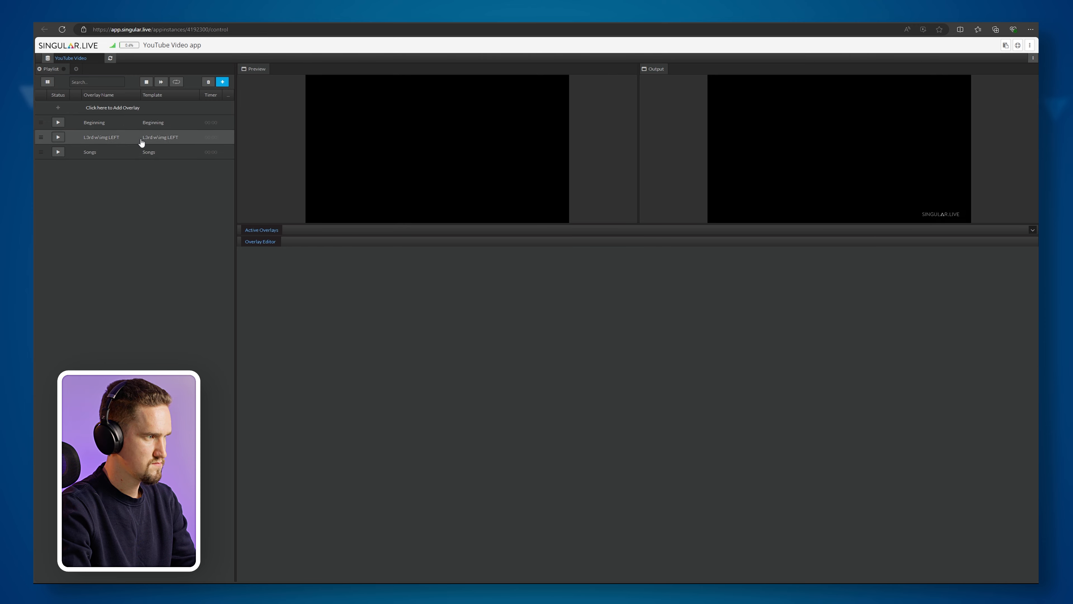
click(106, 124)
click(57, 122)
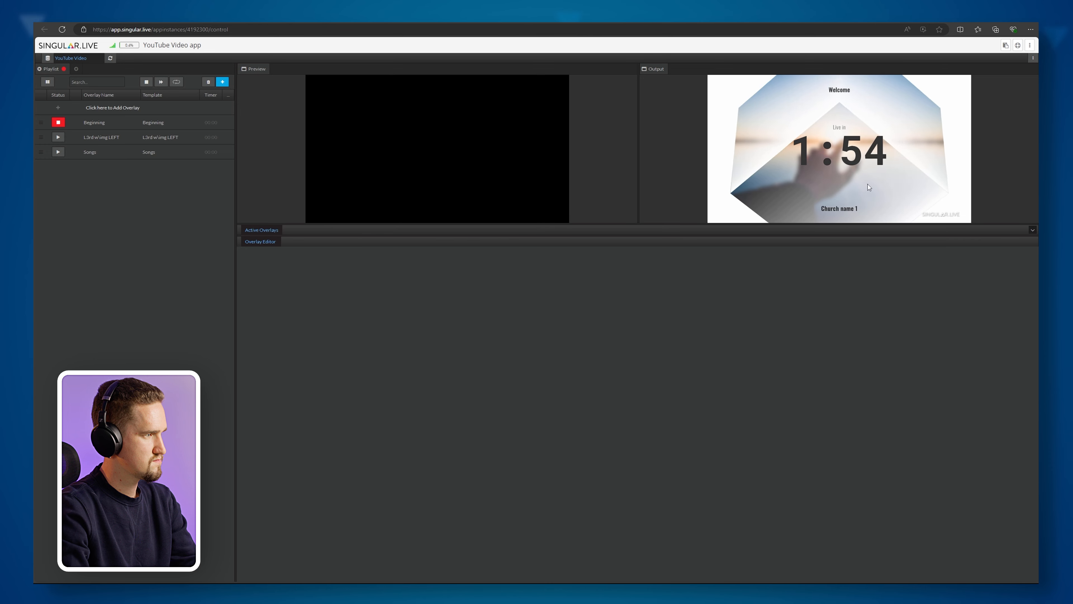
- Copy the control app's output URL and open it full screen in a new InPrivate window
click(1006, 45)
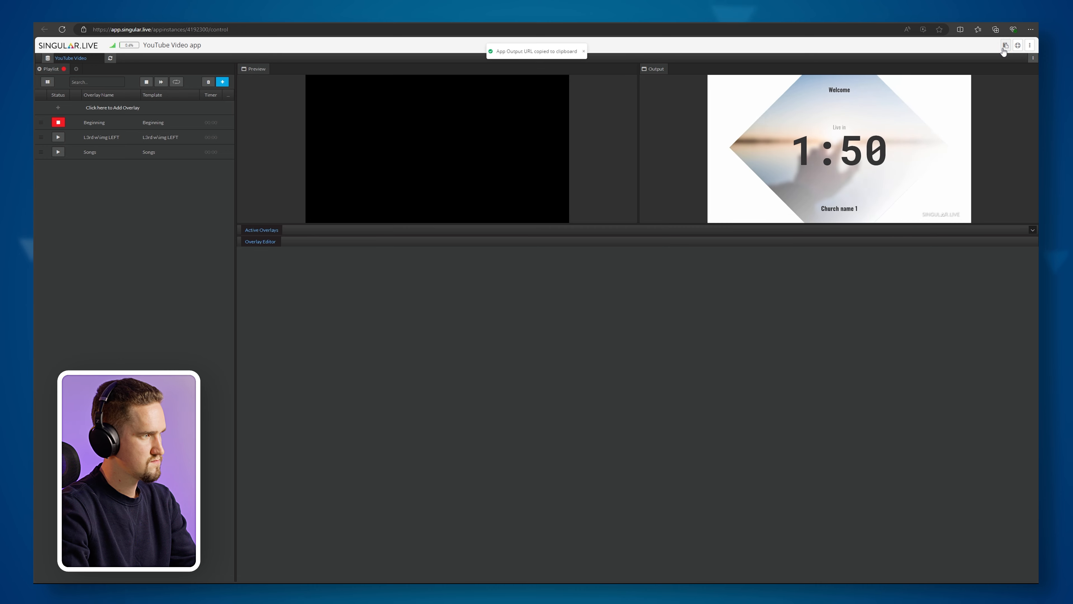
key(ctrl+shift+n)
key(ctrl+v)
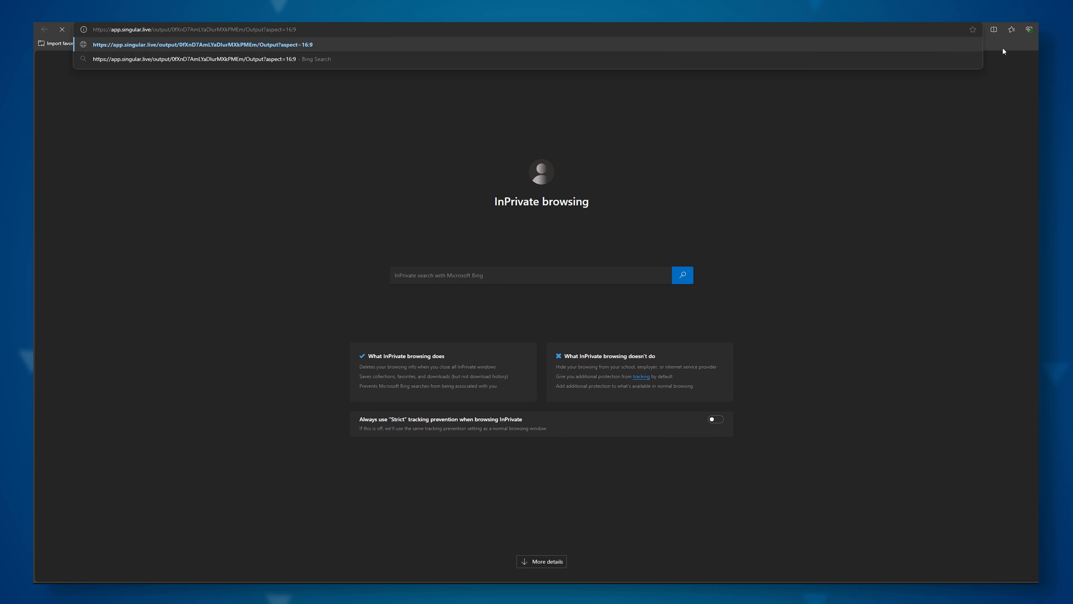
key(Return)
key(ctrl+plus)
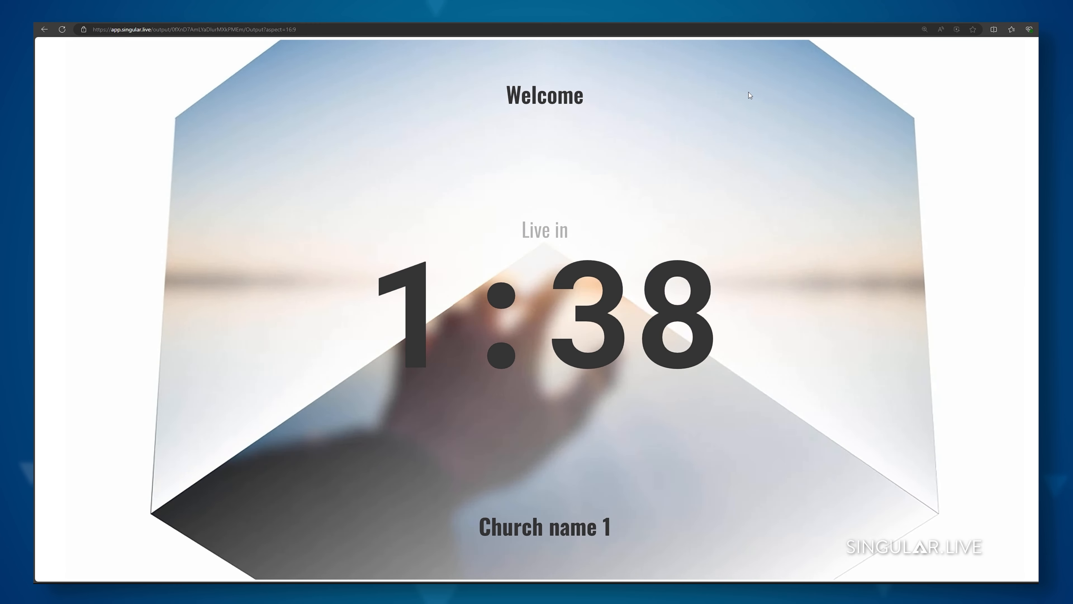
key(F11)
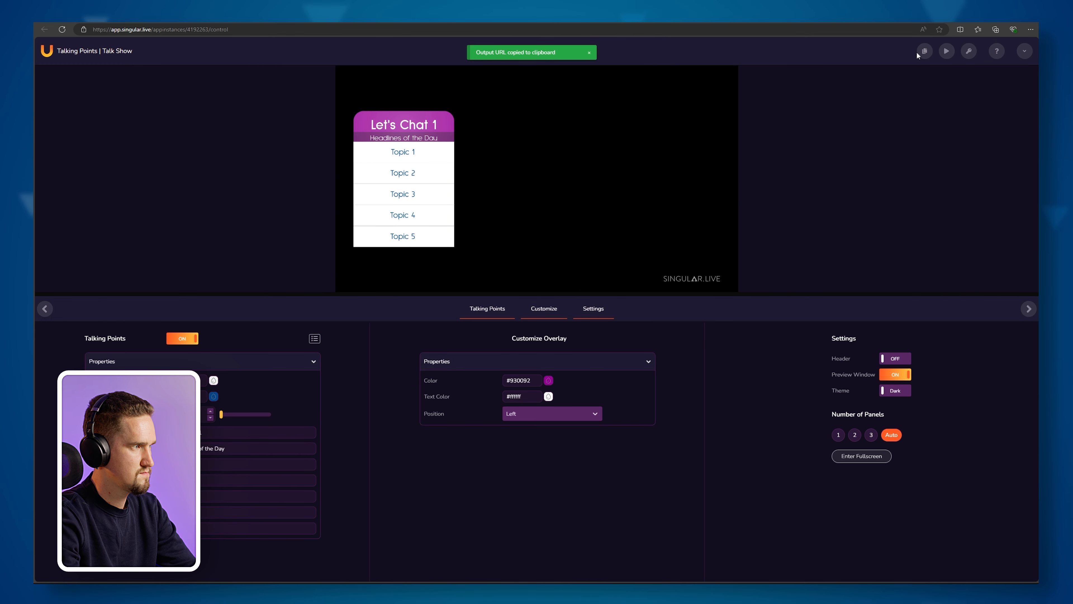
- Open the copied Talking Points | Talk Show output URL full screen in a new InPrivate window
key(ctrl+shift+n)
key(ctrl+v)
key(Return)
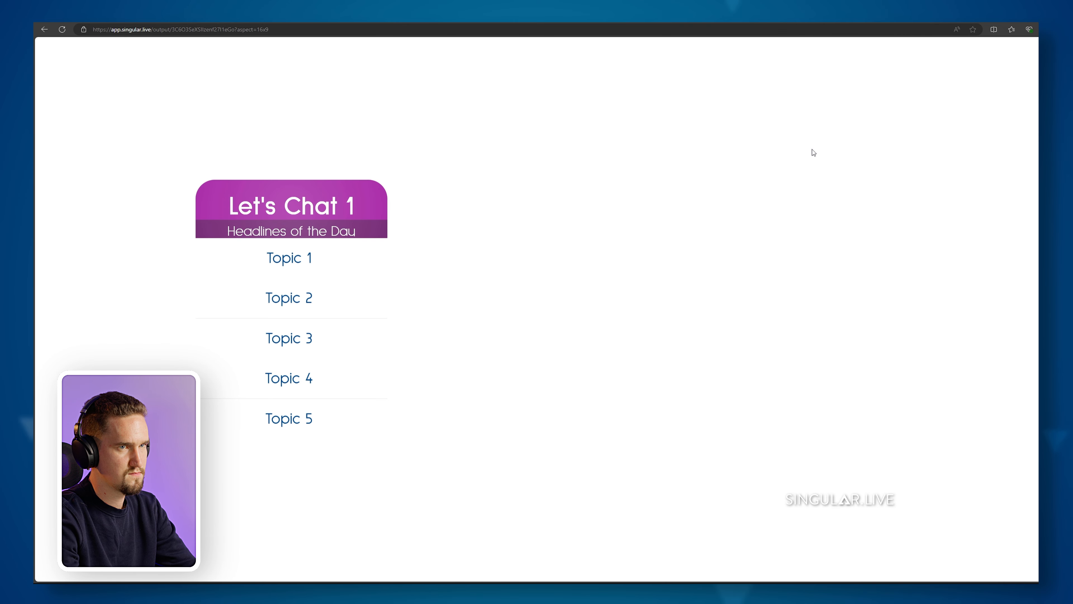
key(F11)
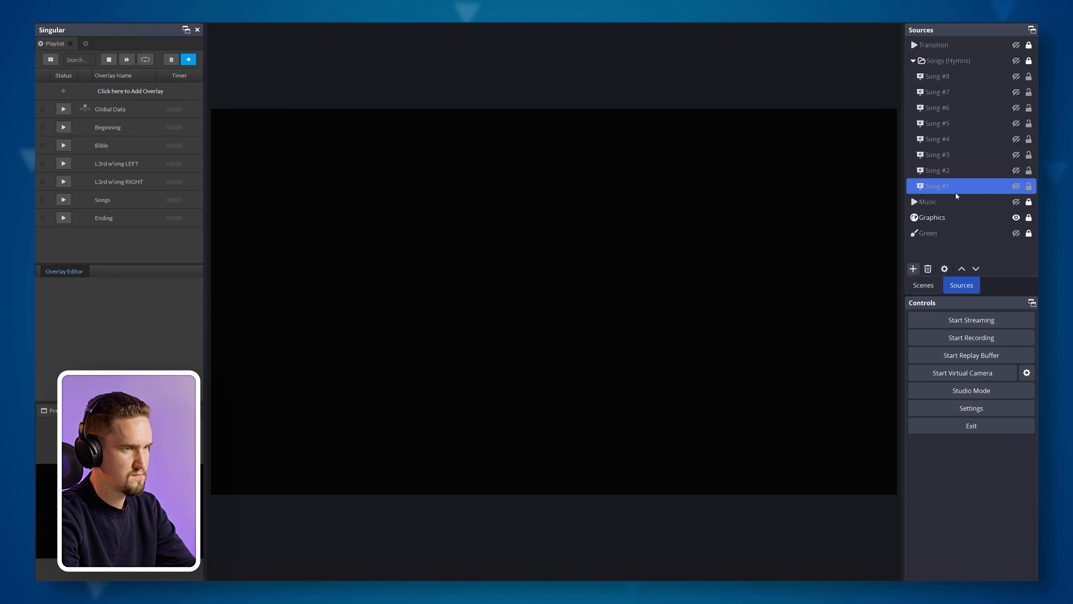
- Open fullscreen projectors for the Live streaming and Live streaming 2 scenes, the latter on BMD HDMI (2), and play the Bible overlay
click(923, 285)
right_click(931, 44)
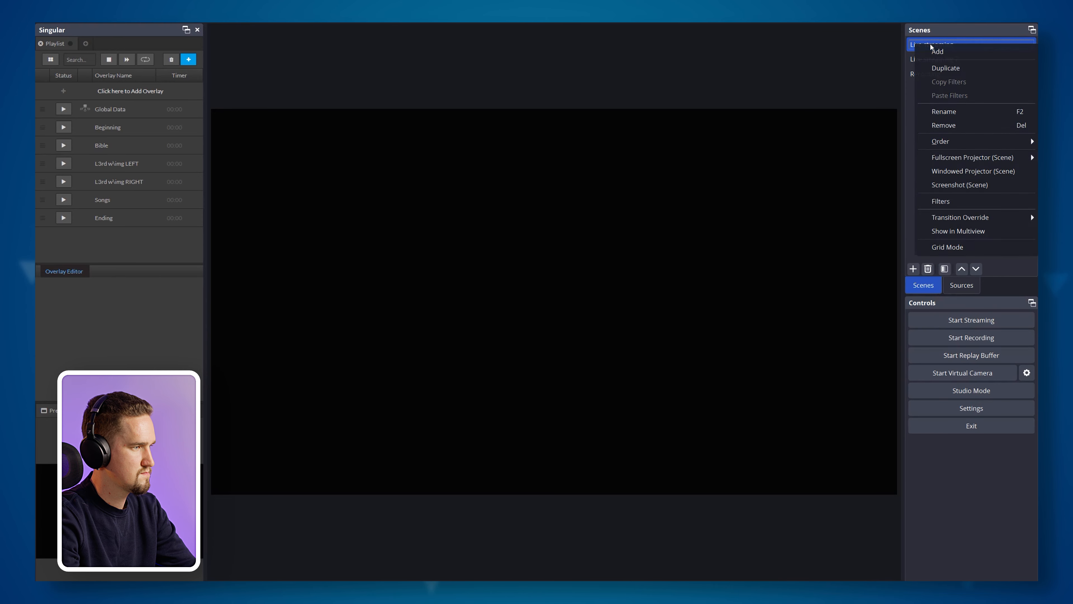
mouse_move(961, 164)
click(899, 152)
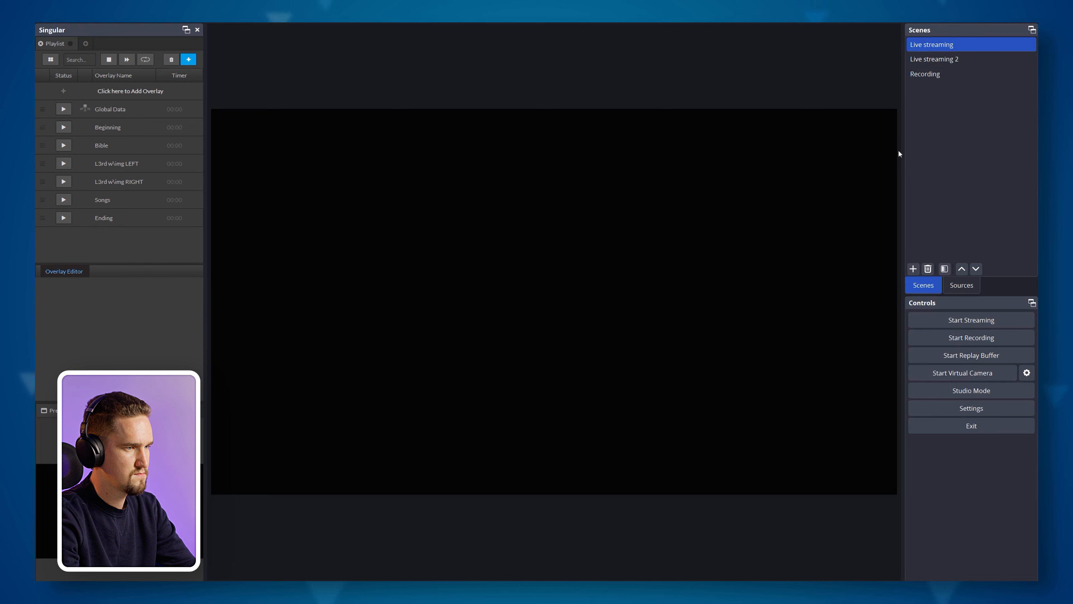
right_click(939, 61)
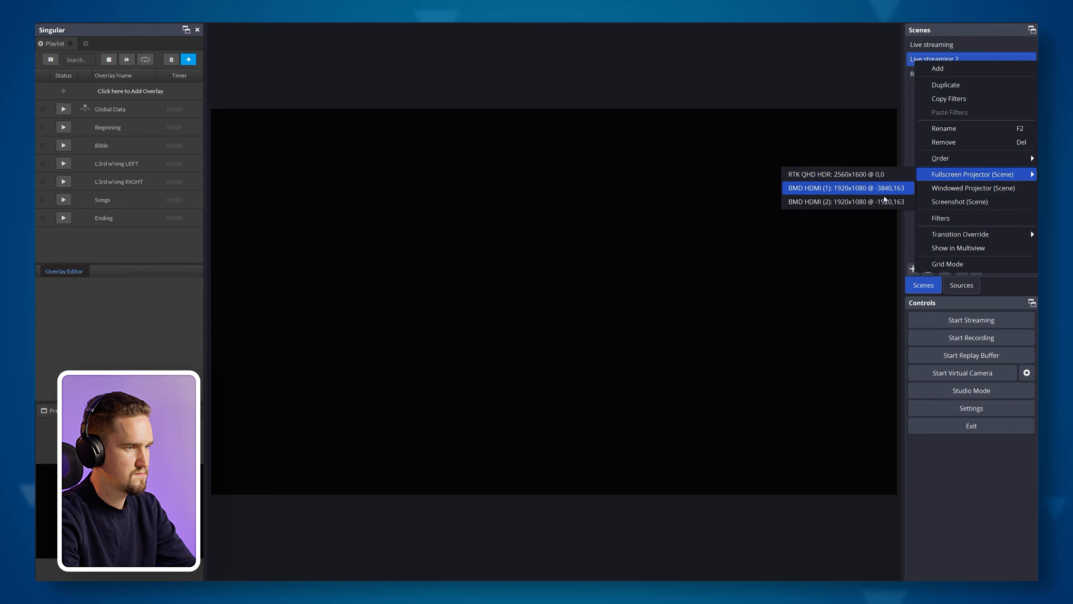
click(884, 202)
click(63, 145)
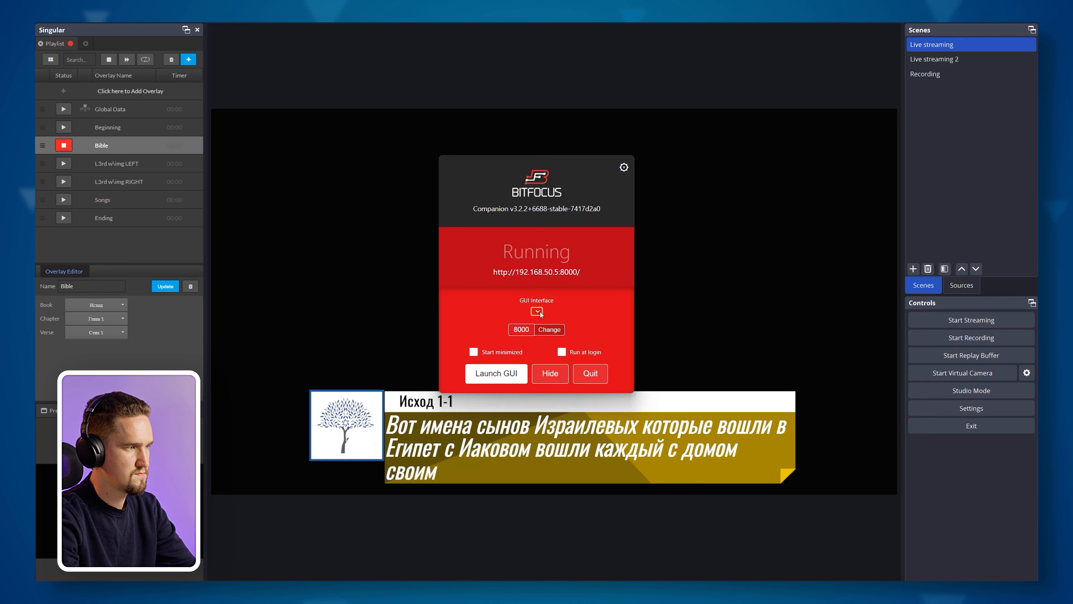
- In Bitfocus Companion, set the GUI interface to Ethernet: 192.168.50.5 (wired) and launch the GUI
click(539, 311)
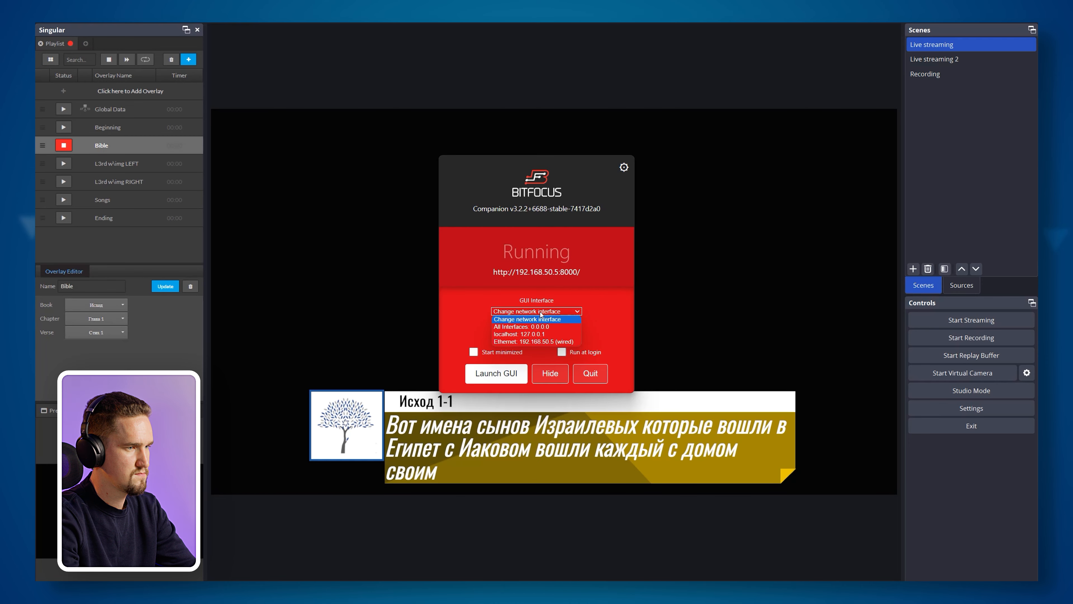
click(540, 341)
click(519, 371)
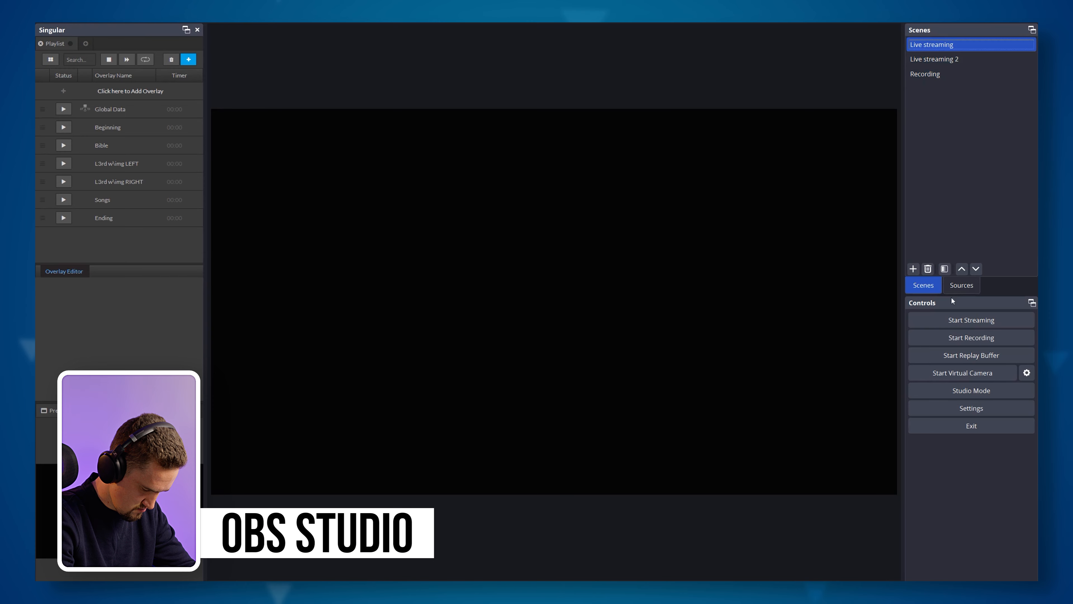
- Switch to ATEM Software Control and set the key source of Upstream Key 1's luma key to #8 Key
click(952, 298)
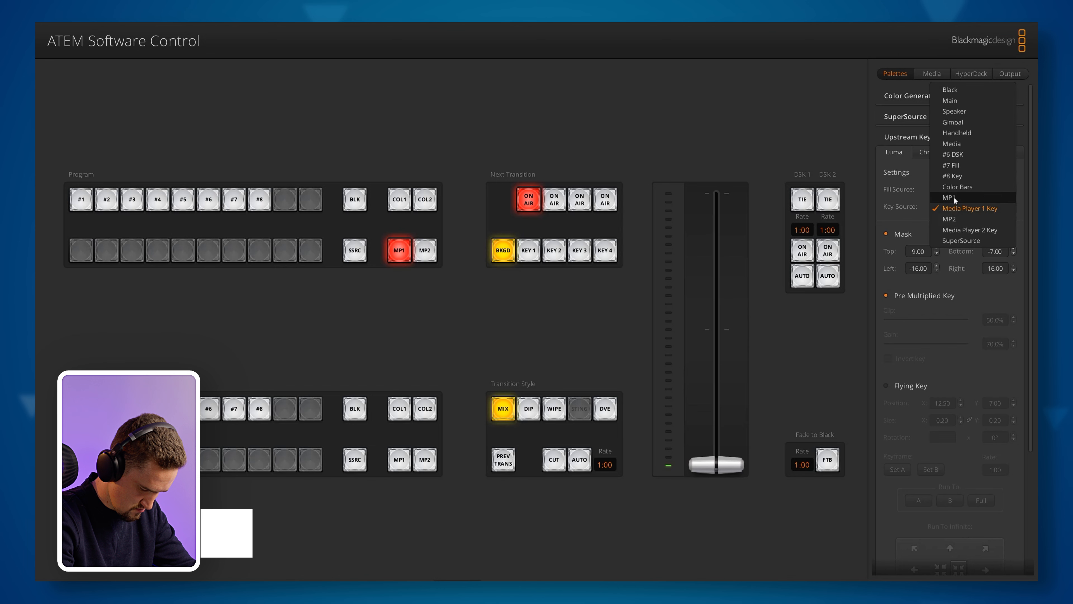
click(956, 177)
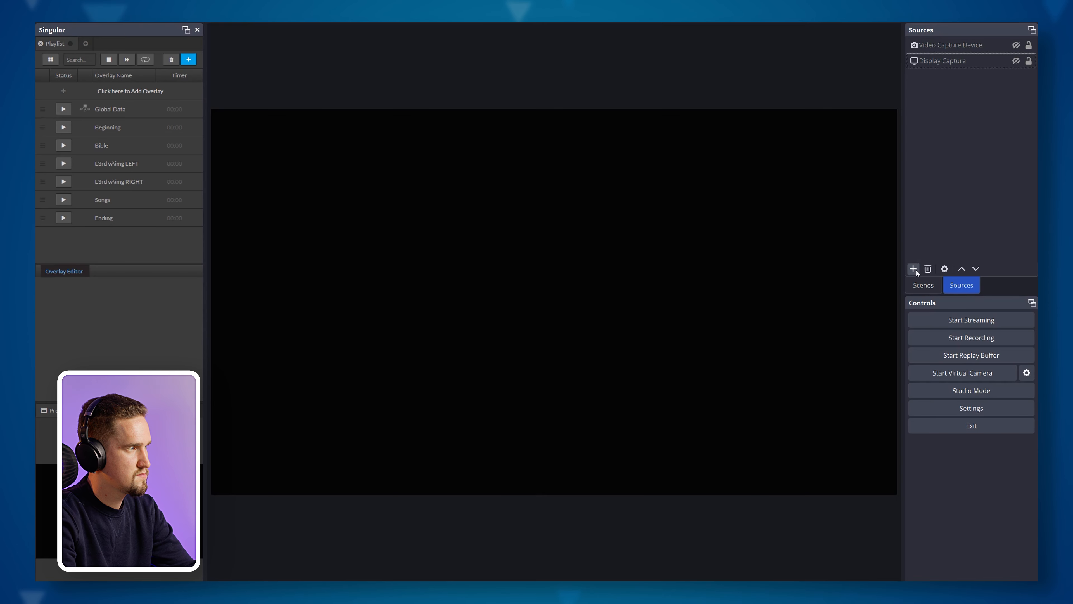
- In OBS Studio, add a new Color Source to the scene and fill it with bright green
click(914, 269)
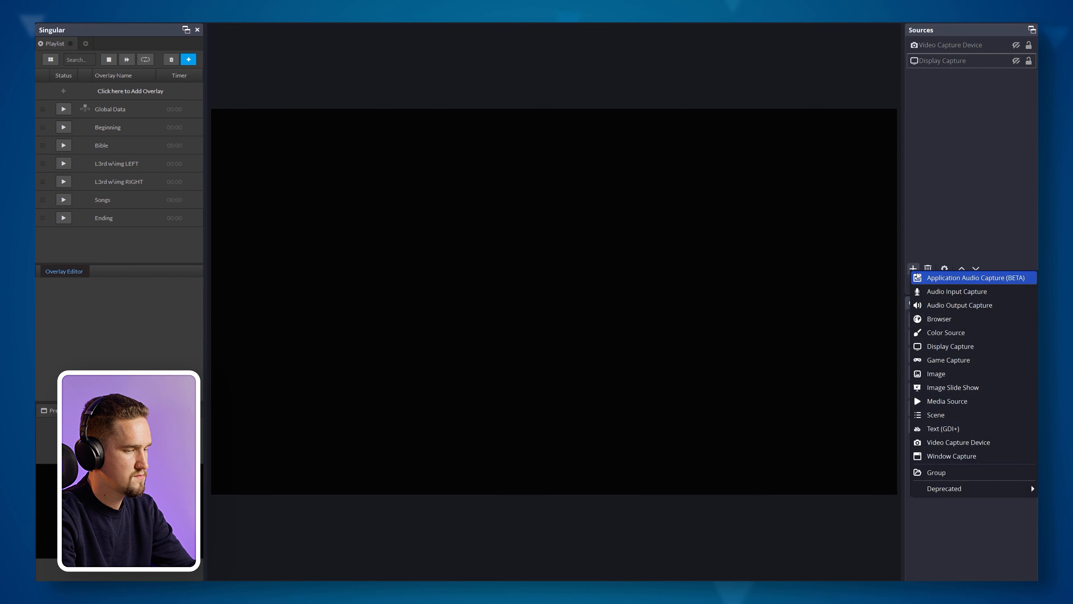
click(932, 332)
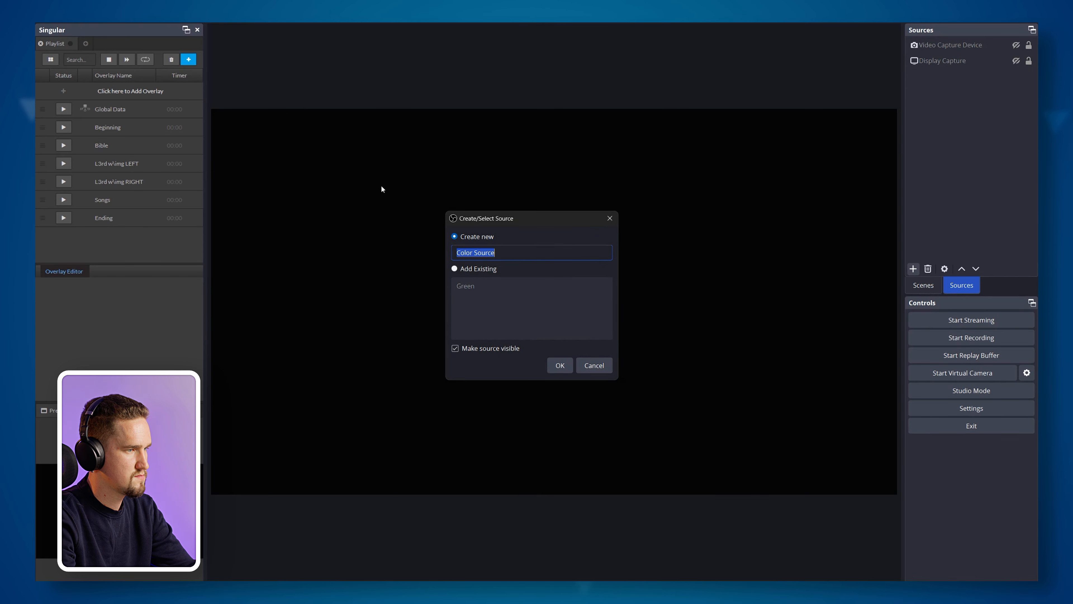
click(560, 366)
click(589, 307)
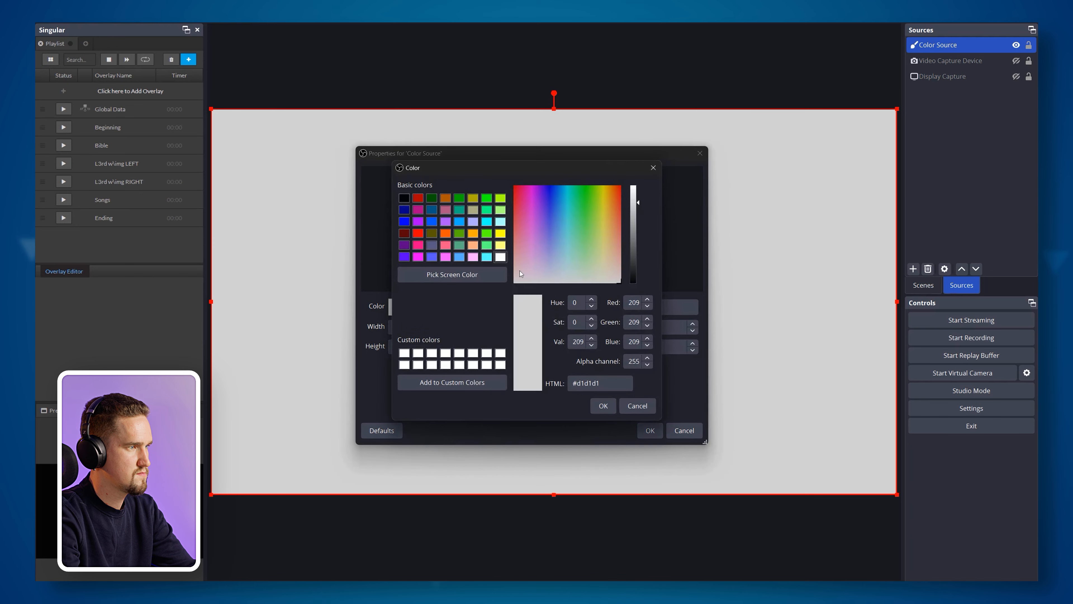
click(607, 406)
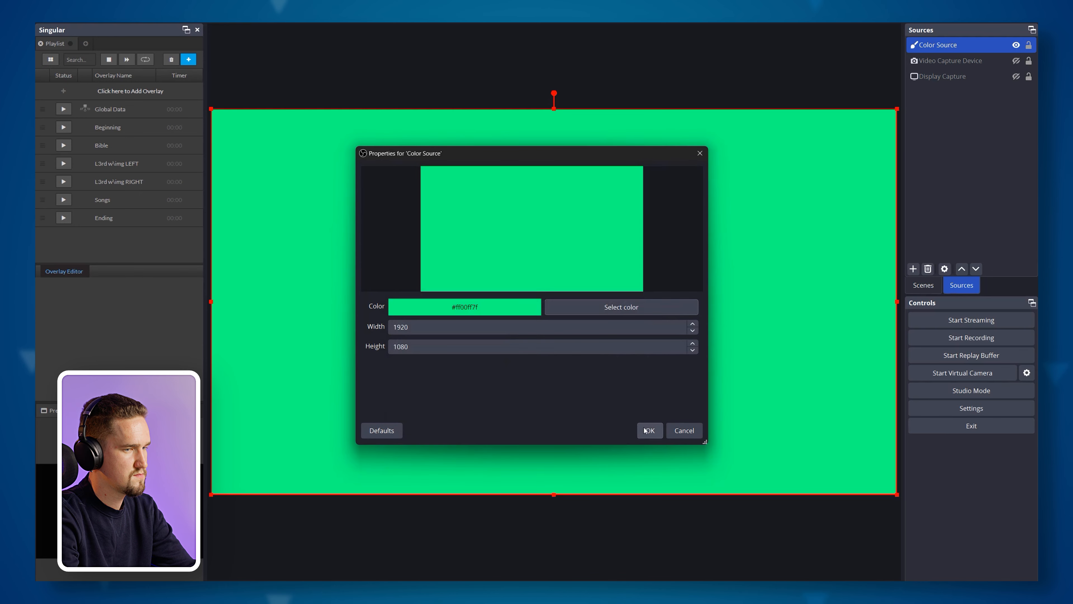
click(647, 429)
click(944, 160)
- Add a Browser source above the green colour source and enter the Singular.live output URL
click(913, 268)
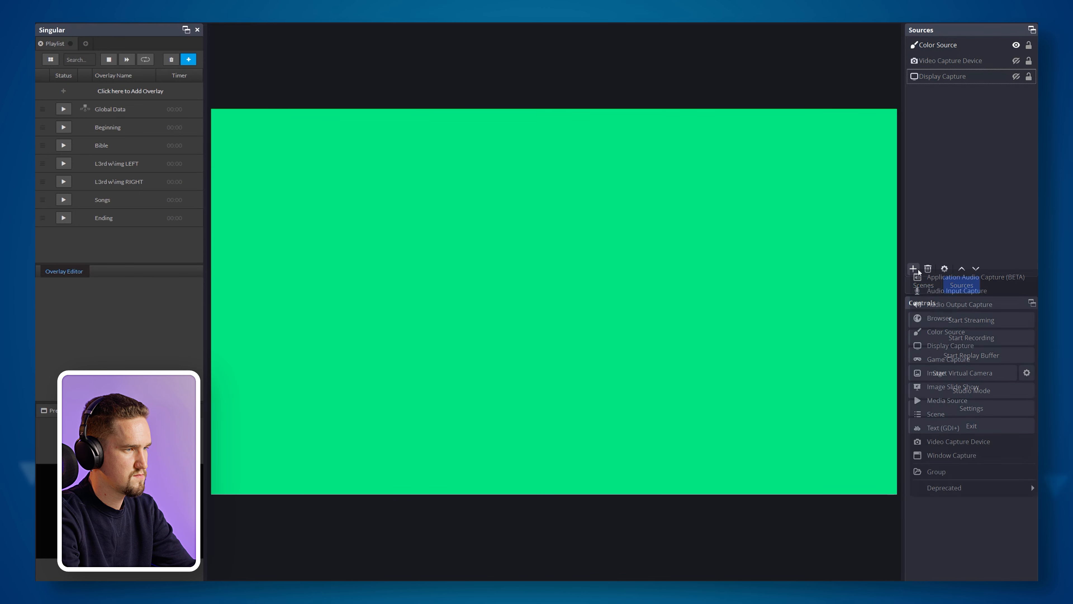
click(923, 317)
click(559, 365)
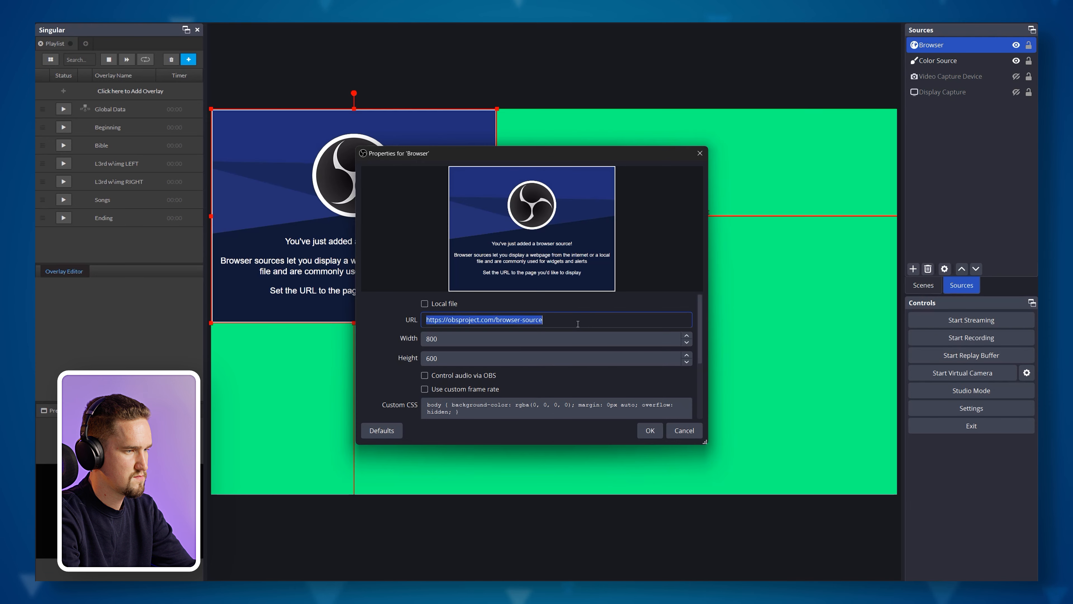
text(https://app.singular.live/output/3C6O3SeXSIlzenf27I1eGo?aspect=16x9)
- Set the Browser source to 1920 wide by 1080 high and clear its custom CSS
double_click(559, 338)
text(8)
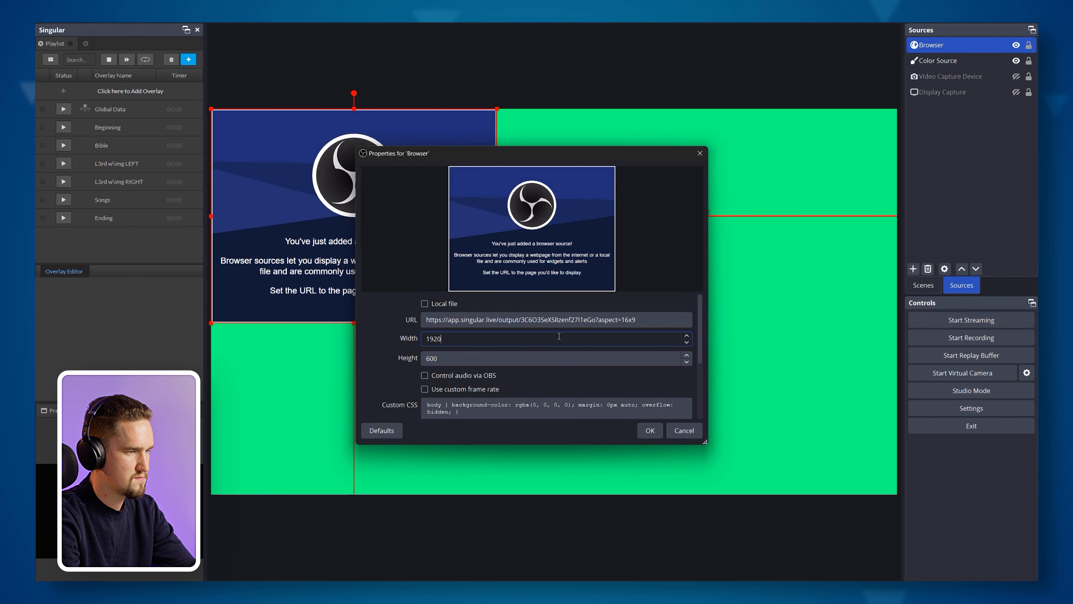
text(1080)
click(617, 413)
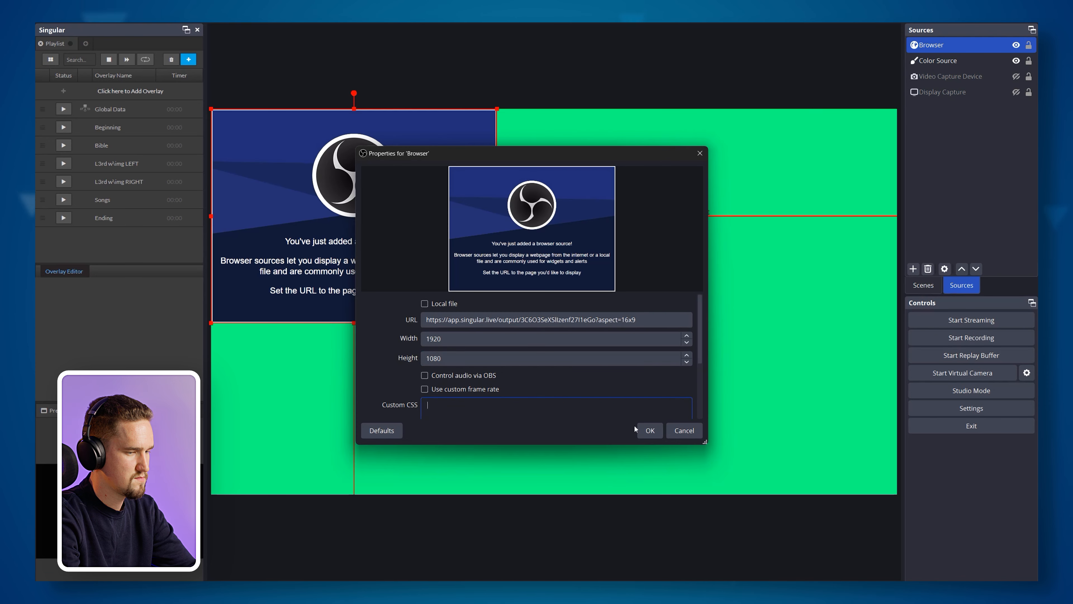
click(642, 428)
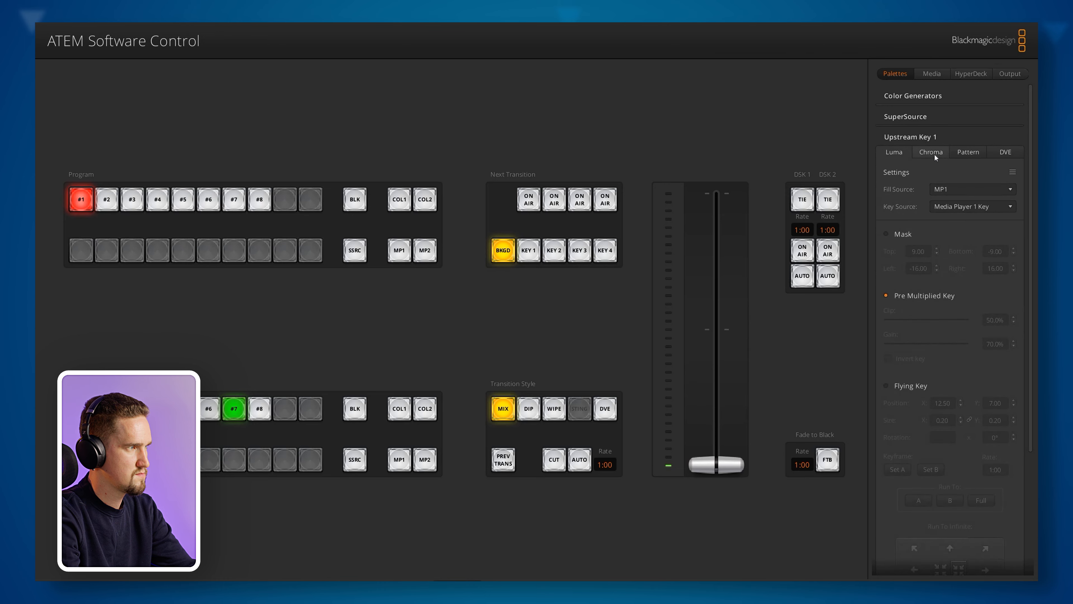
- Switch to ATEM Software Control, make Upstream Key 1 a chroma key and choose its fill source
click(935, 154)
click(972, 189)
click(968, 223)
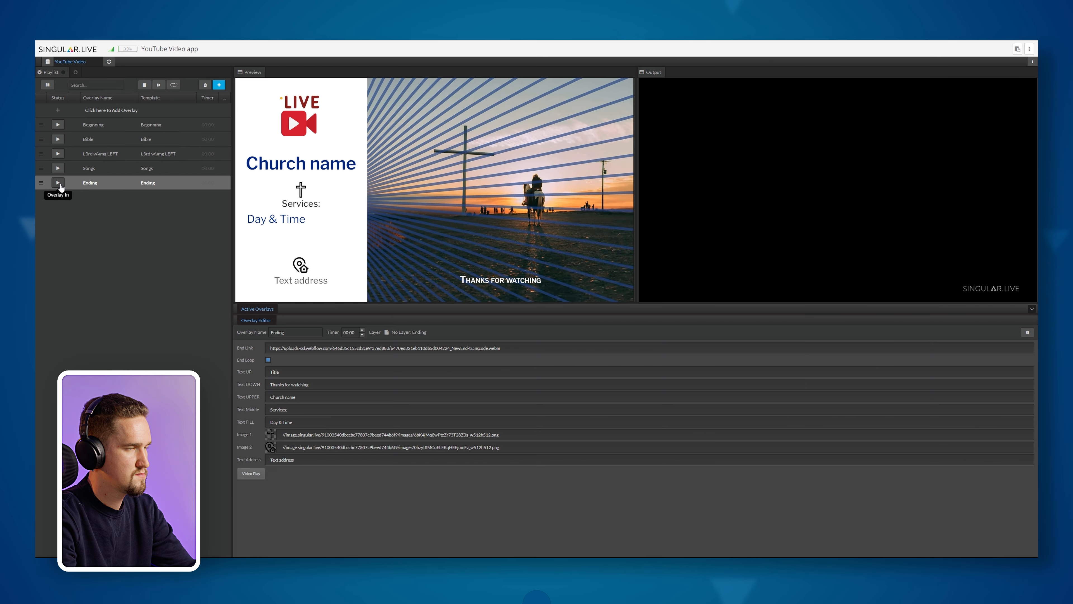
- In the Singular.live control app, play the Ending overlay to the output, followed by the Songs overlay
click(59, 185)
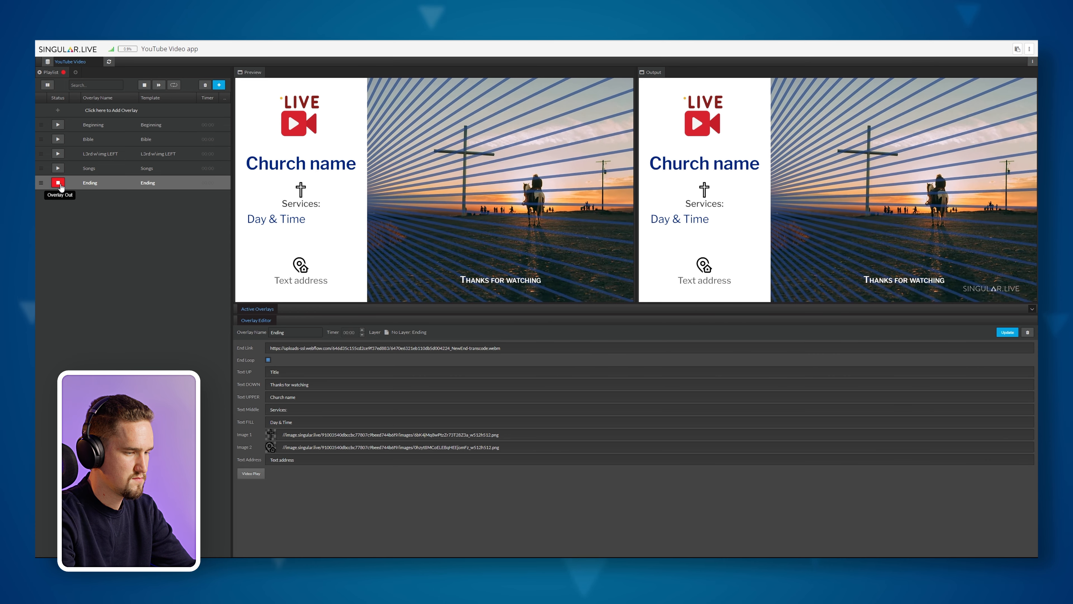
click(81, 169)
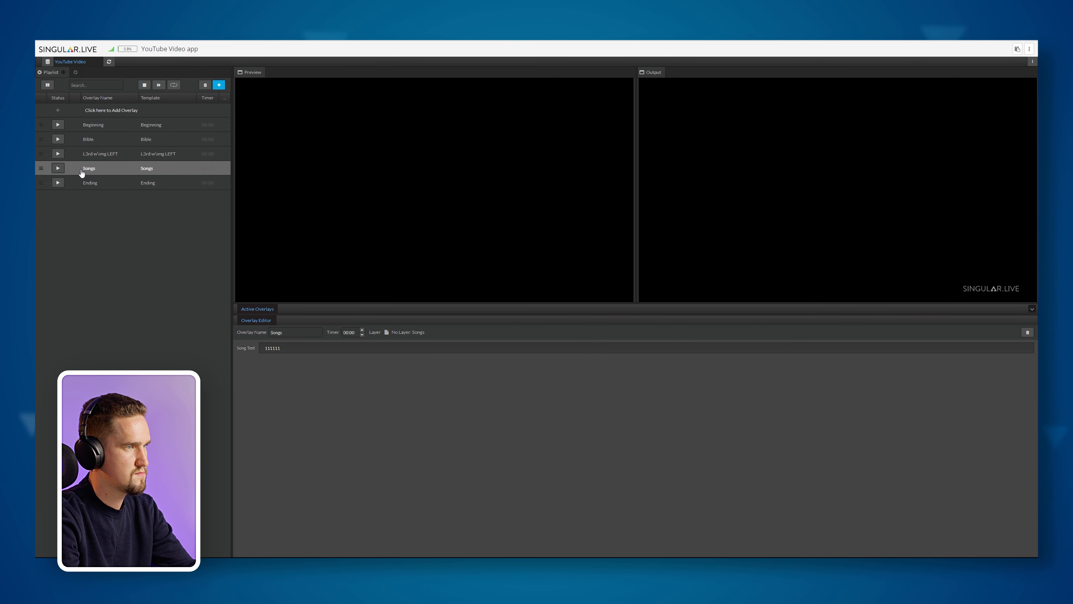
click(57, 169)
- Play the L3rd w\img LEFT overlay to the output and load the Bible overlay in the preview
click(98, 155)
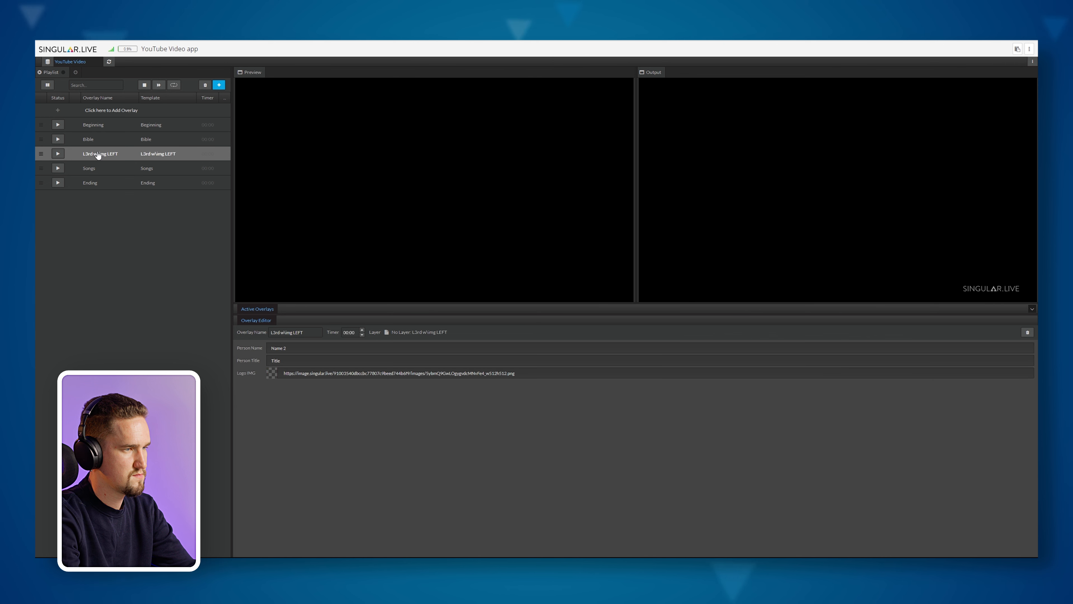
click(59, 154)
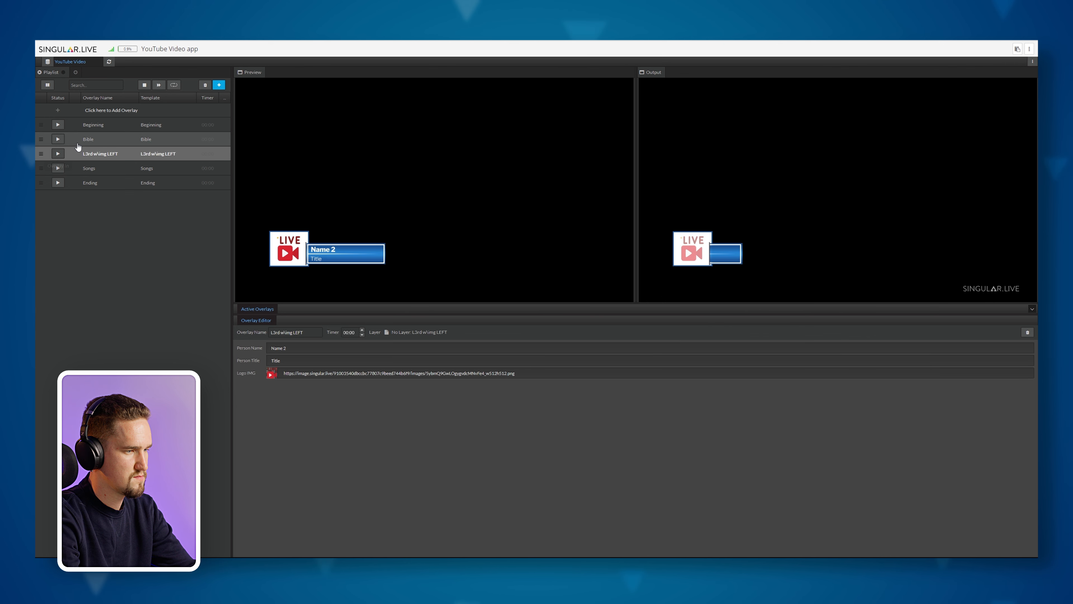
click(77, 144)
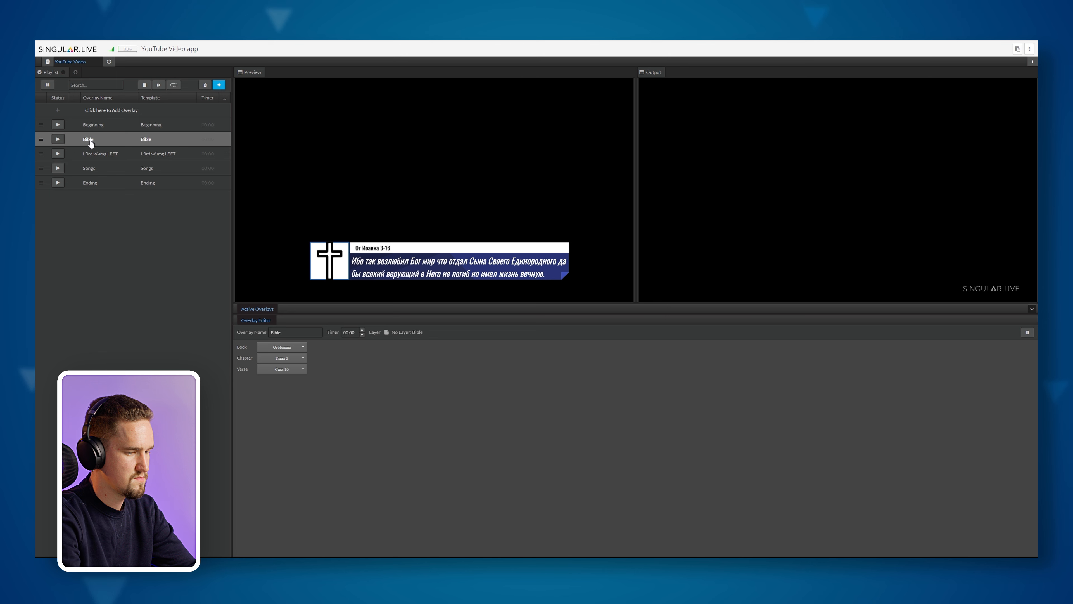
- Play the Beginning overlay to the output and start its countdown timer
click(78, 129)
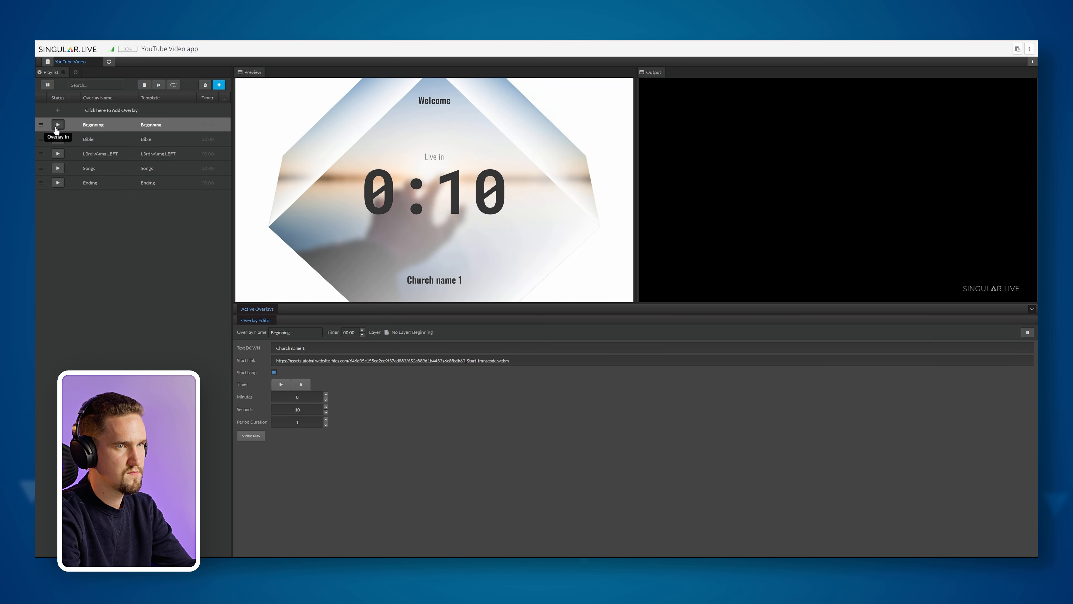
click(58, 125)
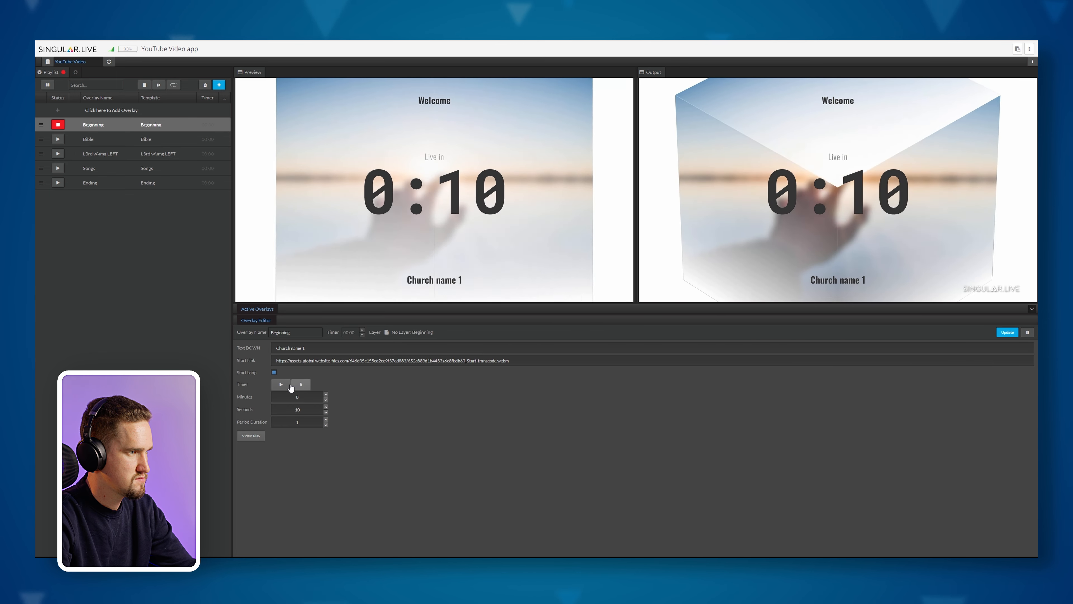
click(286, 386)
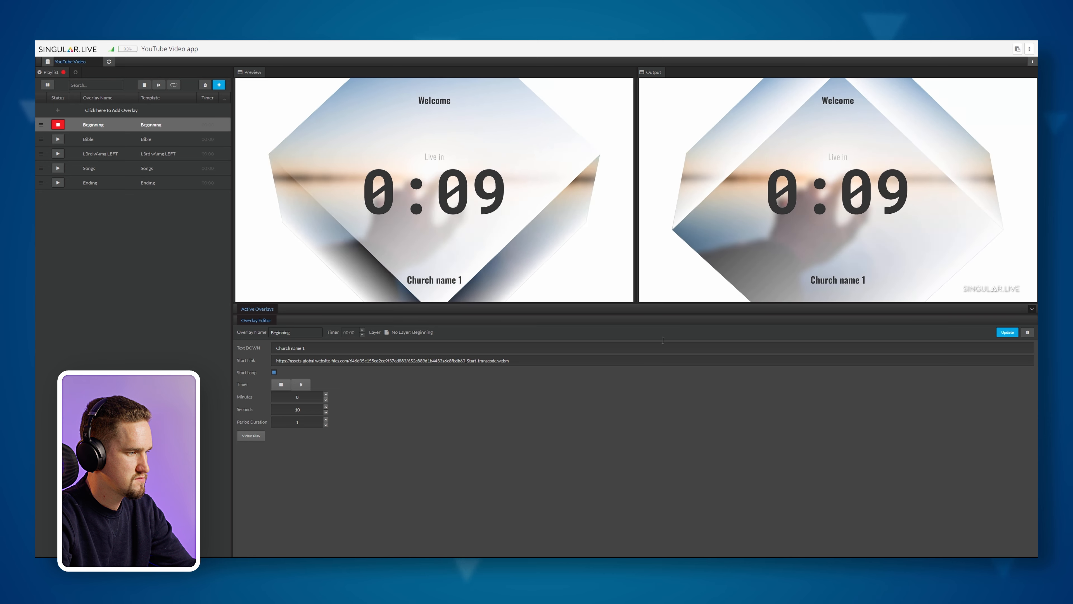